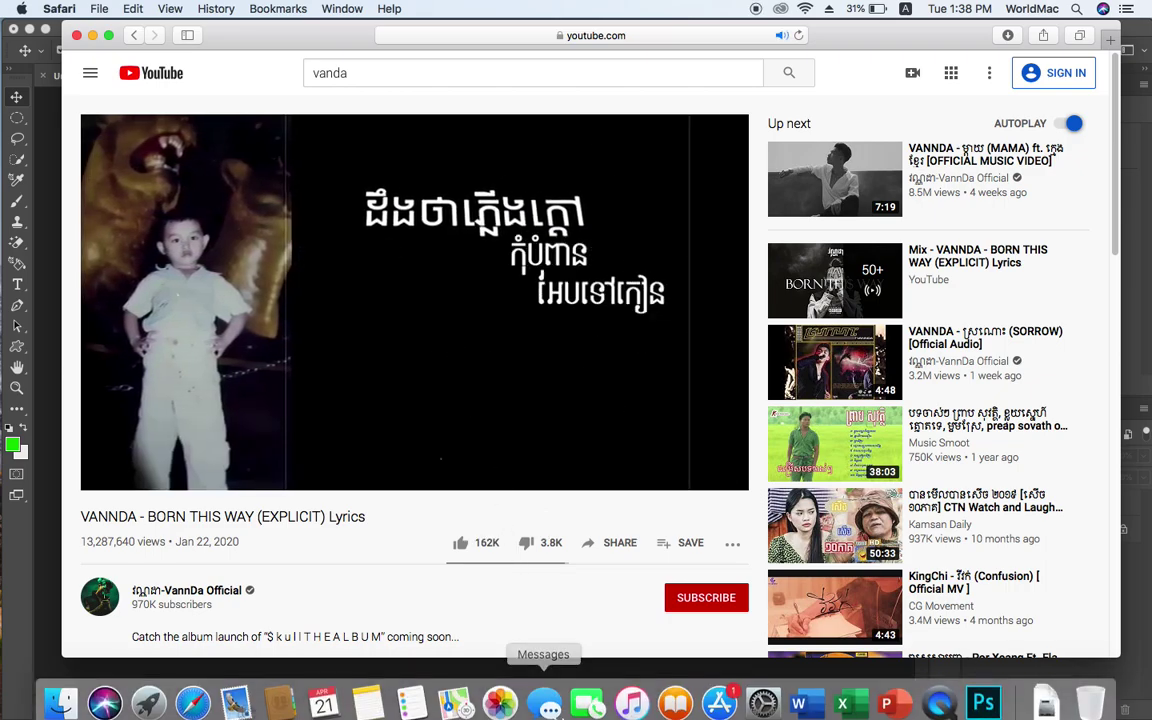
Switch from Safari to Photoshop CC 2017 using its Dock icon.
click(983, 692)
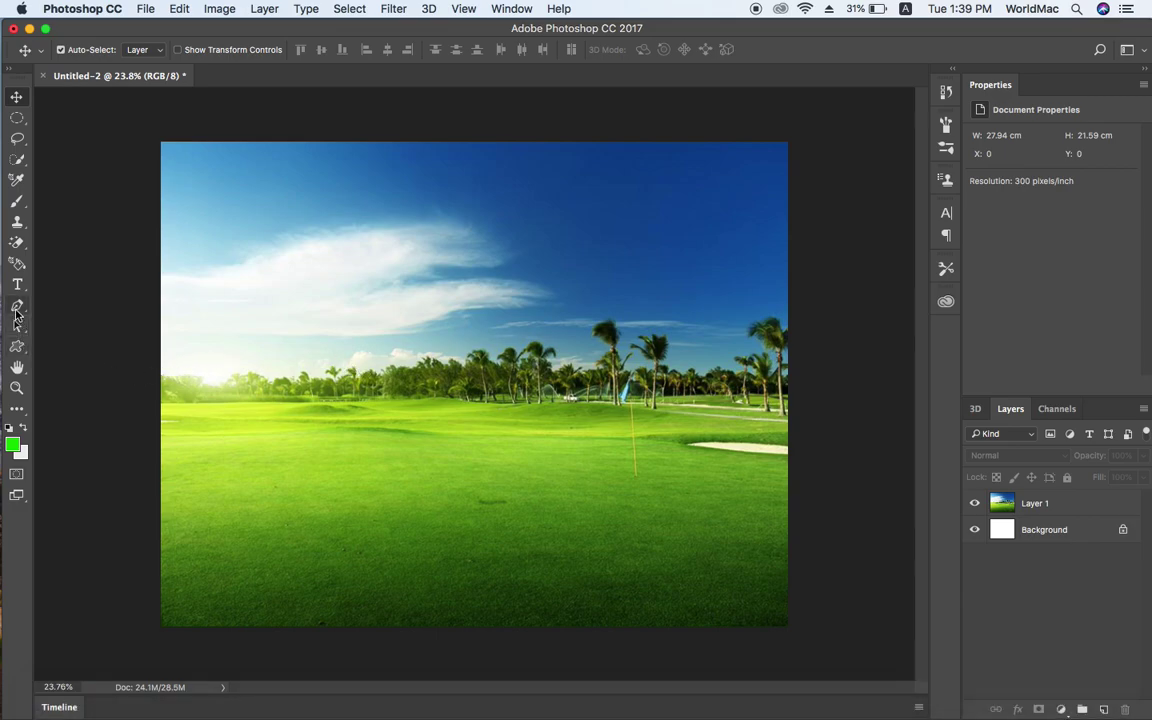
Add a committed green 72 pt 'Youtube' text layer on the golf course grass.
drag(17, 284, 55, 303)
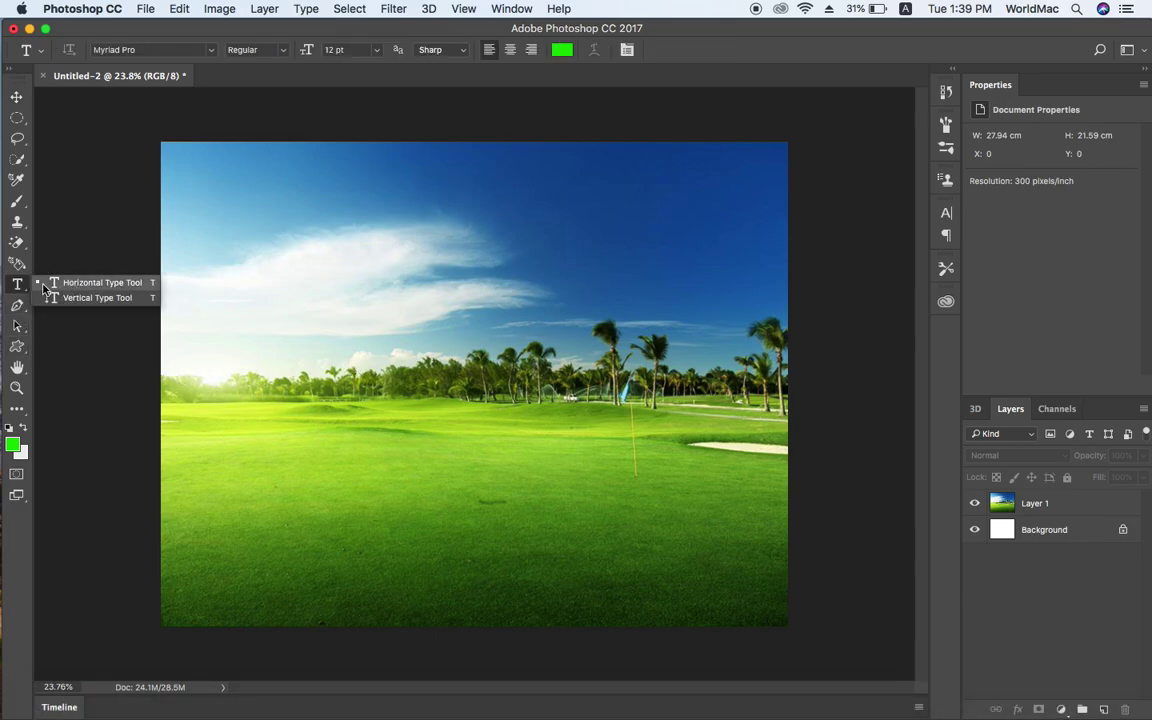
click(360, 401)
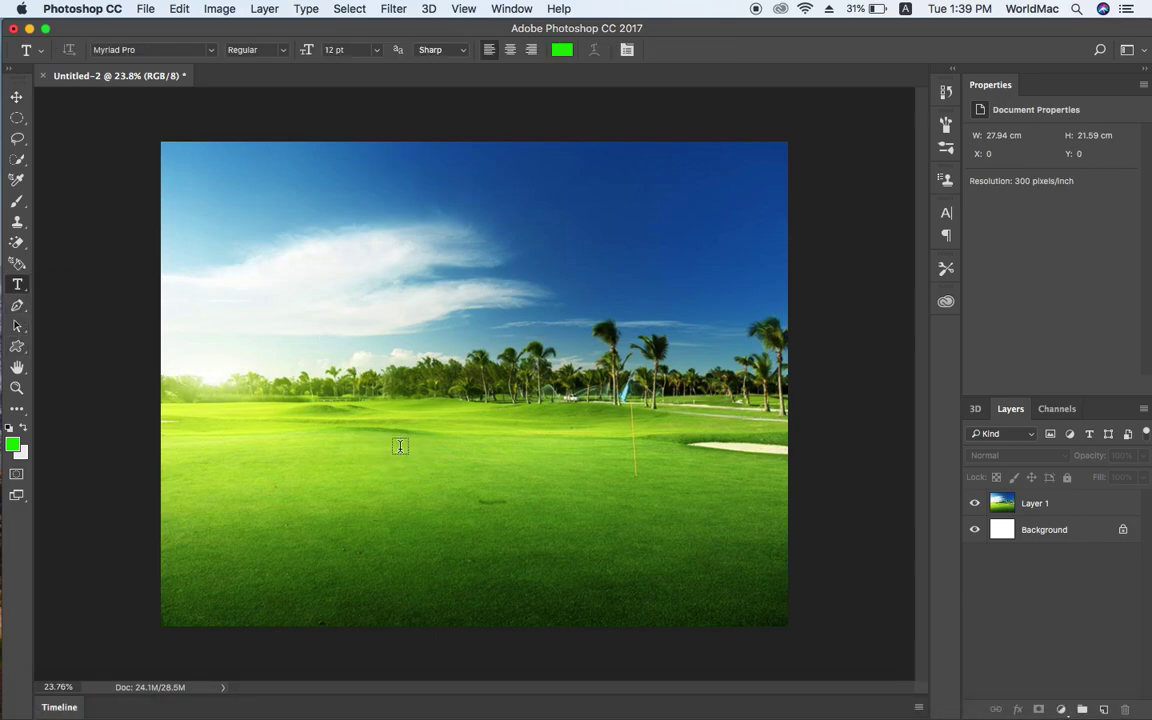
click(279, 487)
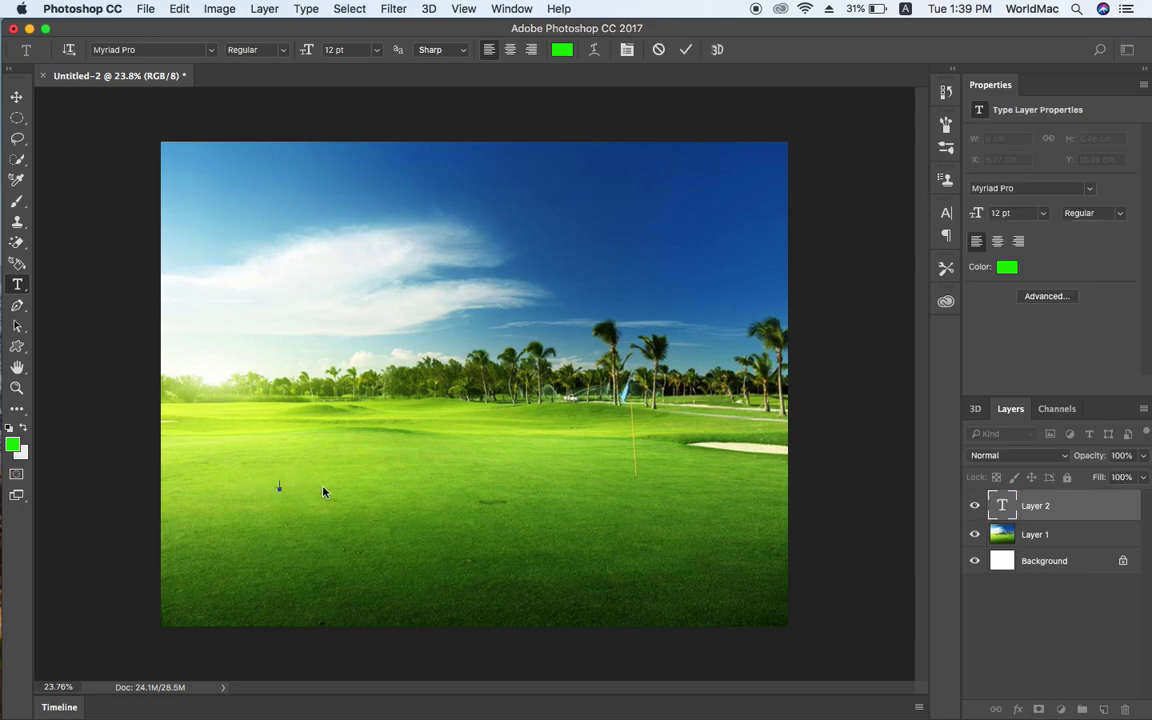
click(376, 56)
click(334, 236)
text(Youtube)
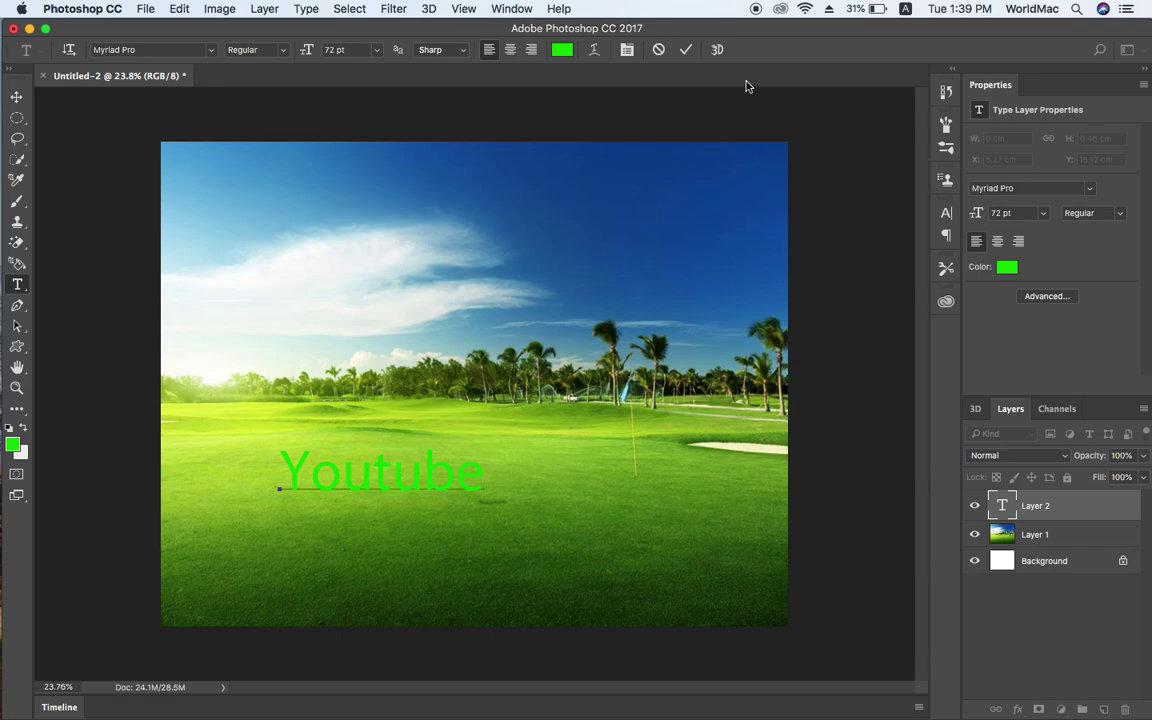
click(687, 50)
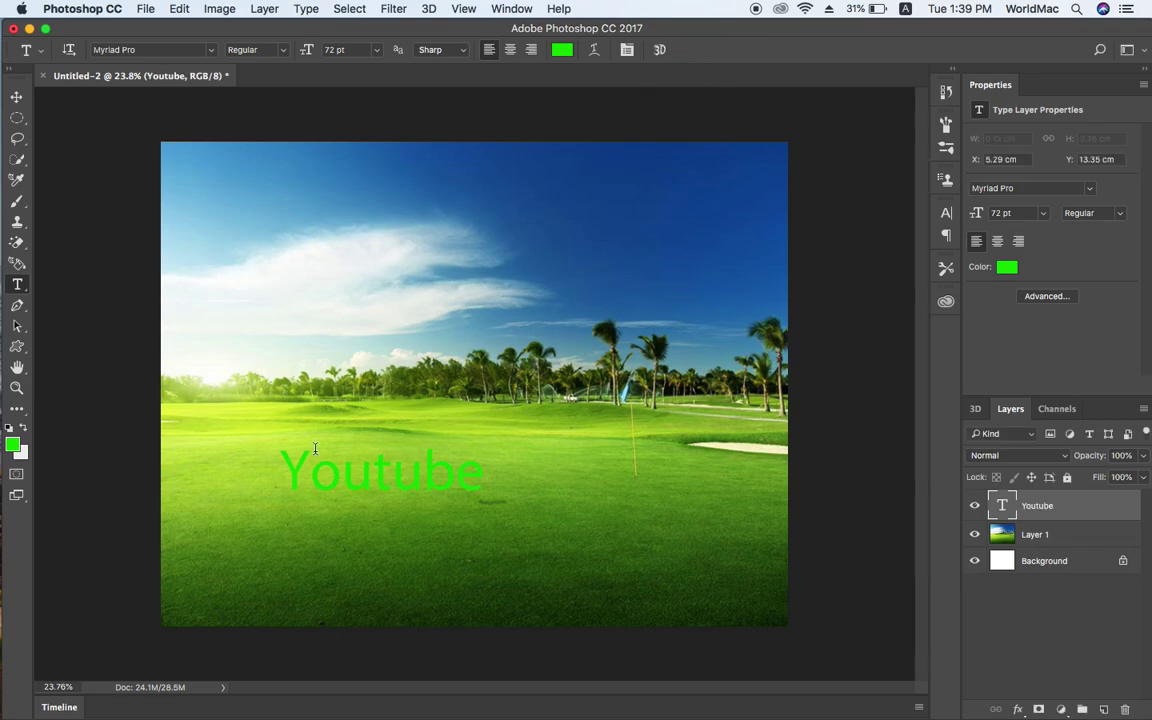
click(16, 98)
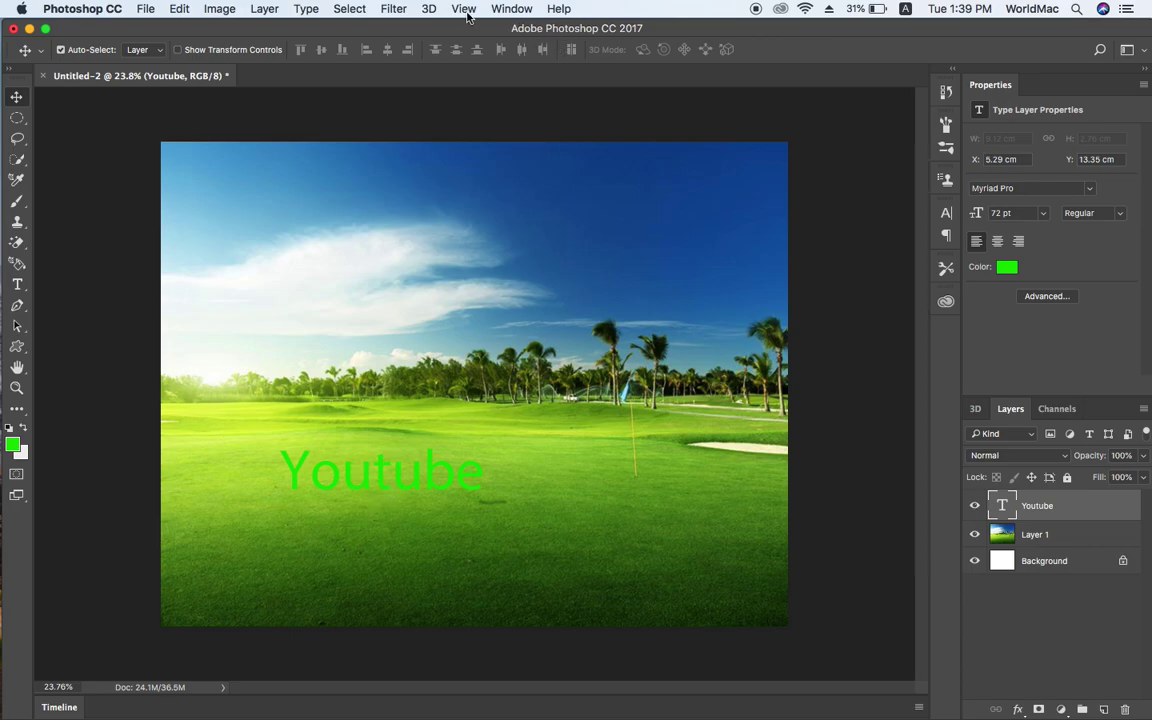
click(428, 9)
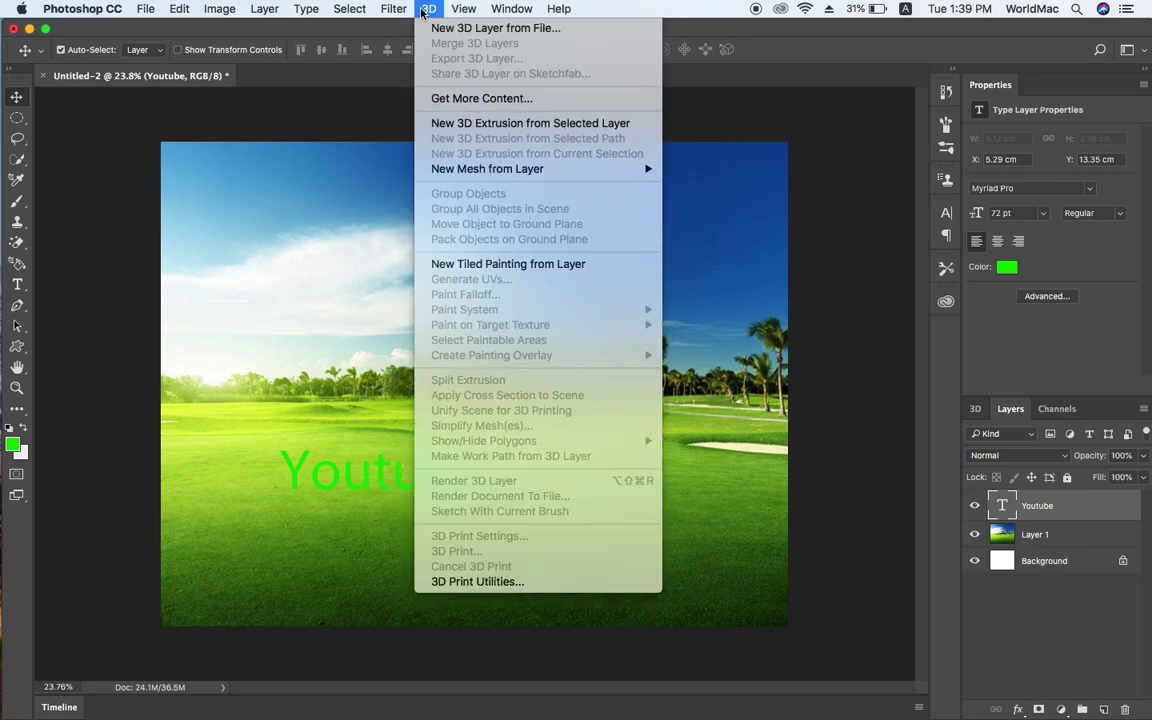
Extrude the Youtube text into a 3D object and slide it to the right.
click(470, 123)
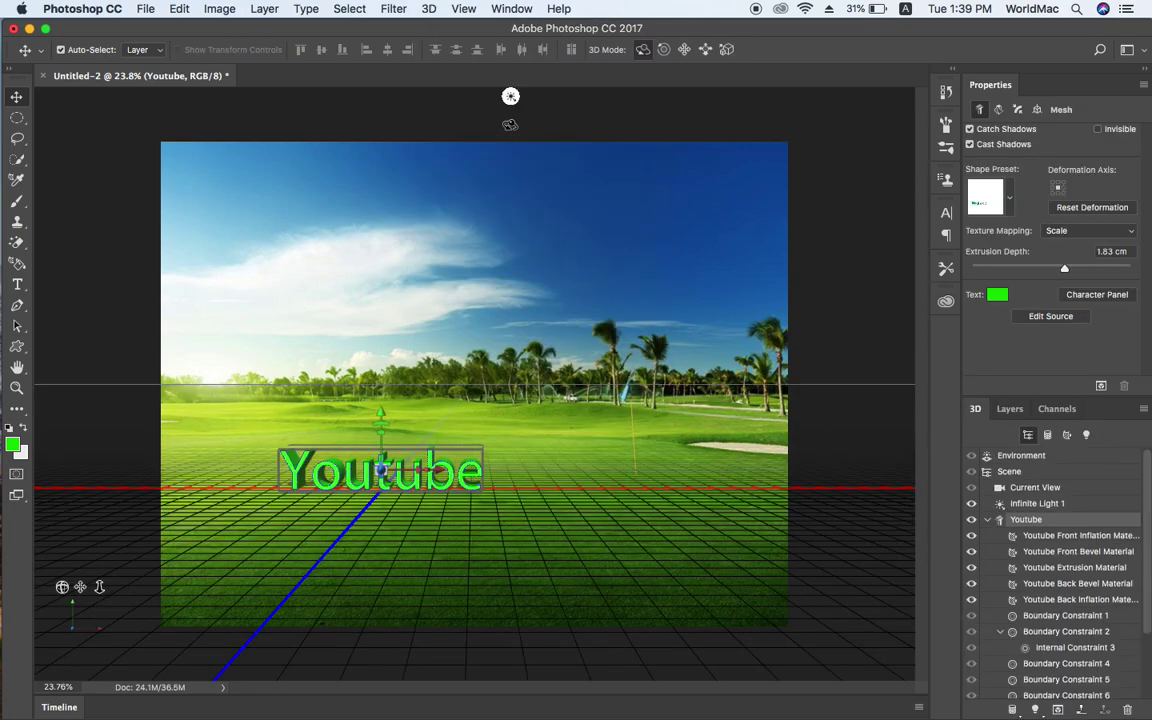
click(705, 50)
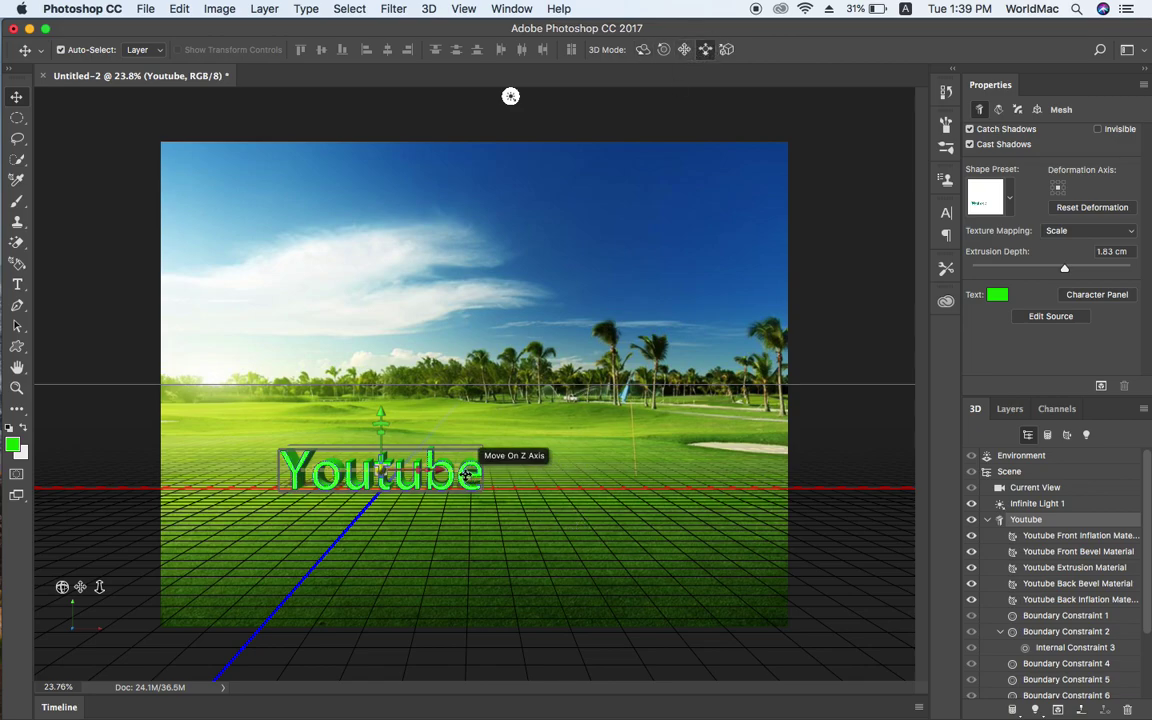
mouse_move(535, 470)
mouse_down()
mouse_move(601, 468)
mouse_move(769, 604)
mouse_move(621, 561)
mouse_move(689, 540)
mouse_move(578, 504)
mouse_up()
Orbit the scene camera to view the 3D text from a new angle.
click(684, 49)
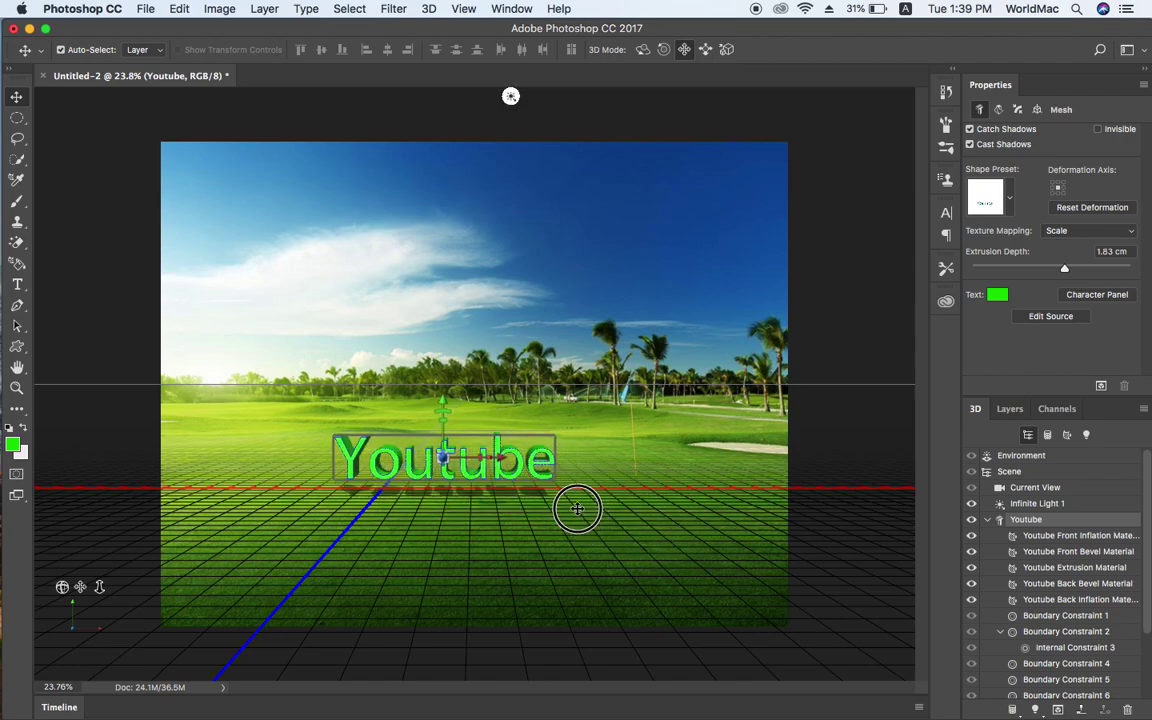
click(705, 49)
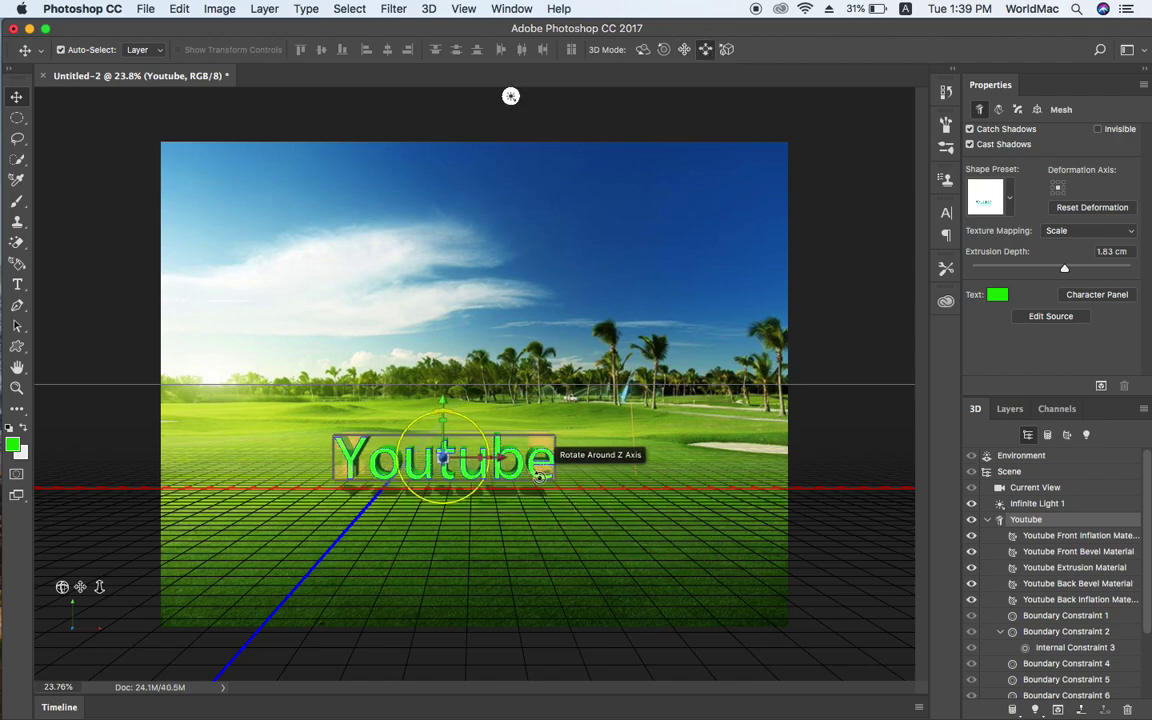
click(588, 494)
drag(594, 487, 931, 540)
mouse_move(341, 432)
mouse_down()
mouse_move(249, 414)
mouse_move(226, 427)
mouse_move(381, 476)
mouse_up()
mouse_move(666, 550)
mouse_down()
mouse_move(743, 607)
mouse_move(681, 607)
mouse_move(636, 540)
mouse_move(656, 648)
mouse_up()
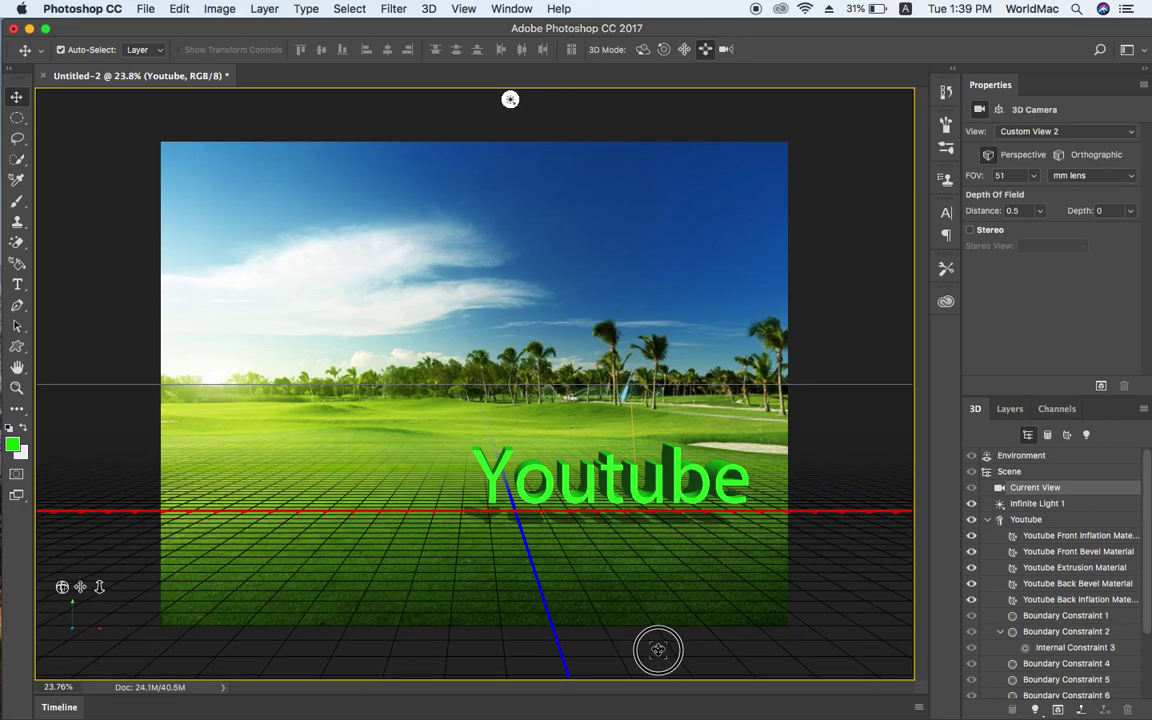
Pan the 3D camera to reposition the Youtube lettering in the frame.
mouse_move(648, 563)
mouse_down()
mouse_move(684, 638)
mouse_move(676, 600)
mouse_up()
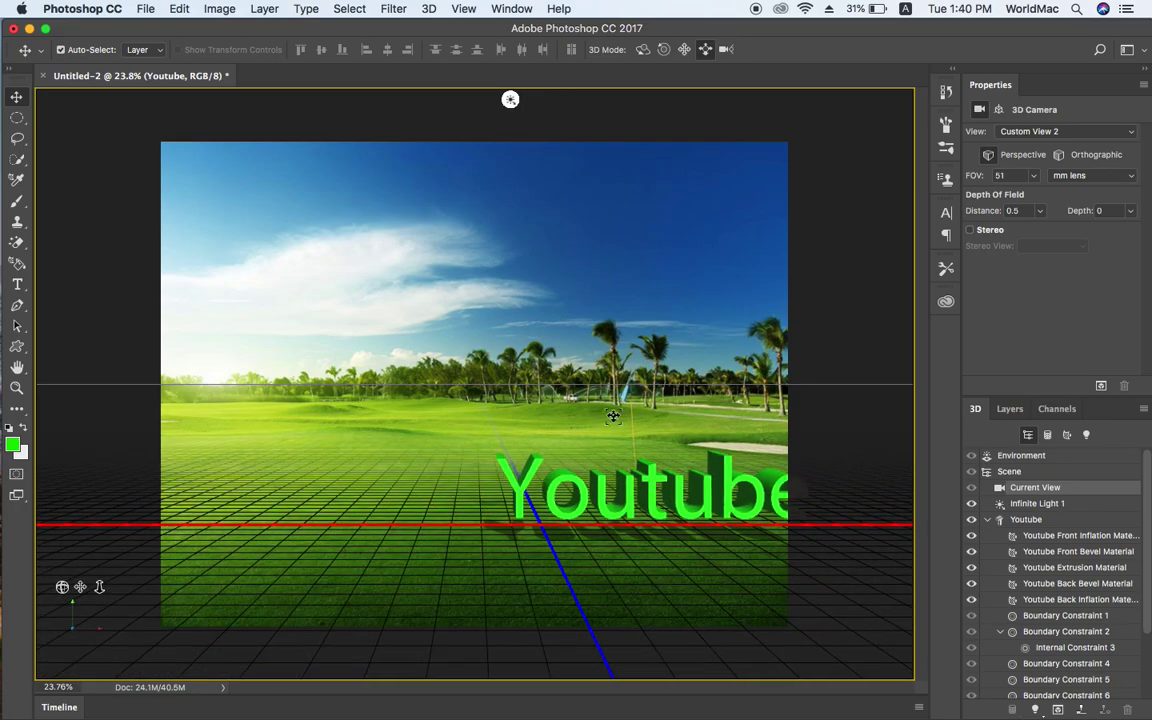
click(684, 50)
mouse_move(422, 325)
mouse_down()
mouse_move(393, 339)
mouse_move(155, 365)
mouse_move(108, 342)
mouse_up()
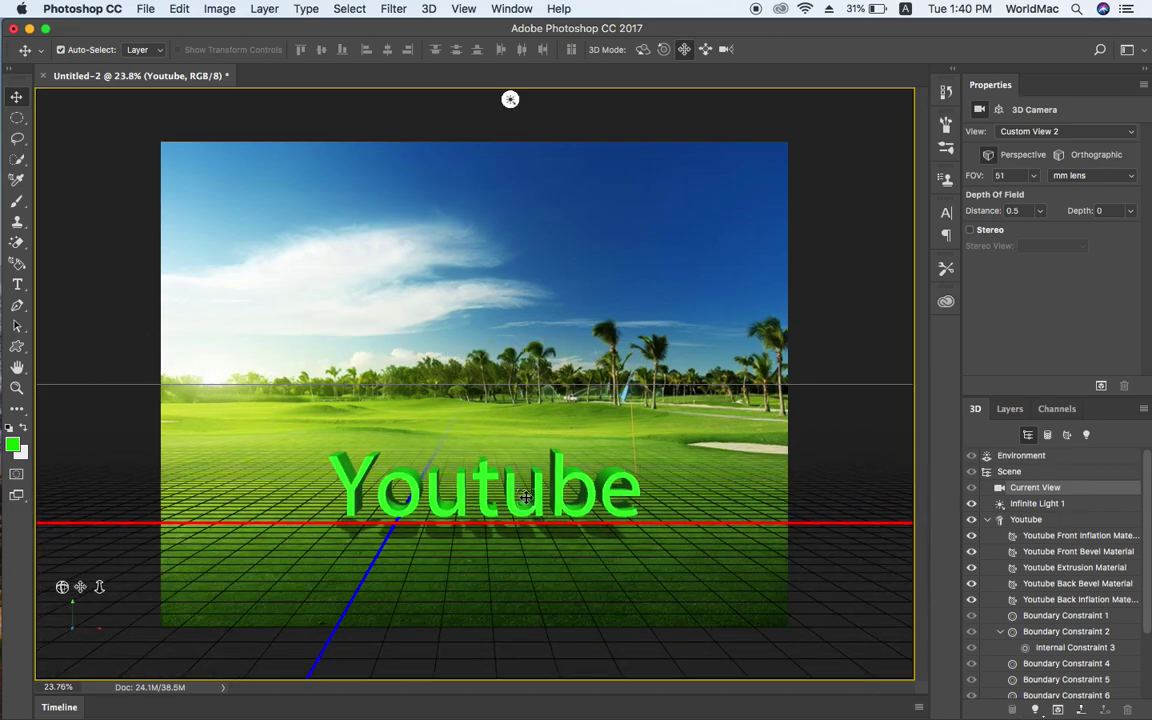
mouse_move(702, 490)
mouse_down()
mouse_move(720, 445)
mouse_move(787, 463)
mouse_up()
mouse_move(468, 571)
mouse_down()
mouse_move(372, 598)
mouse_move(237, 584)
mouse_move(553, 586)
mouse_move(483, 584)
mouse_move(520, 478)
mouse_move(562, 598)
mouse_move(617, 648)
mouse_move(522, 599)
mouse_move(545, 602)
mouse_move(582, 576)
mouse_up()
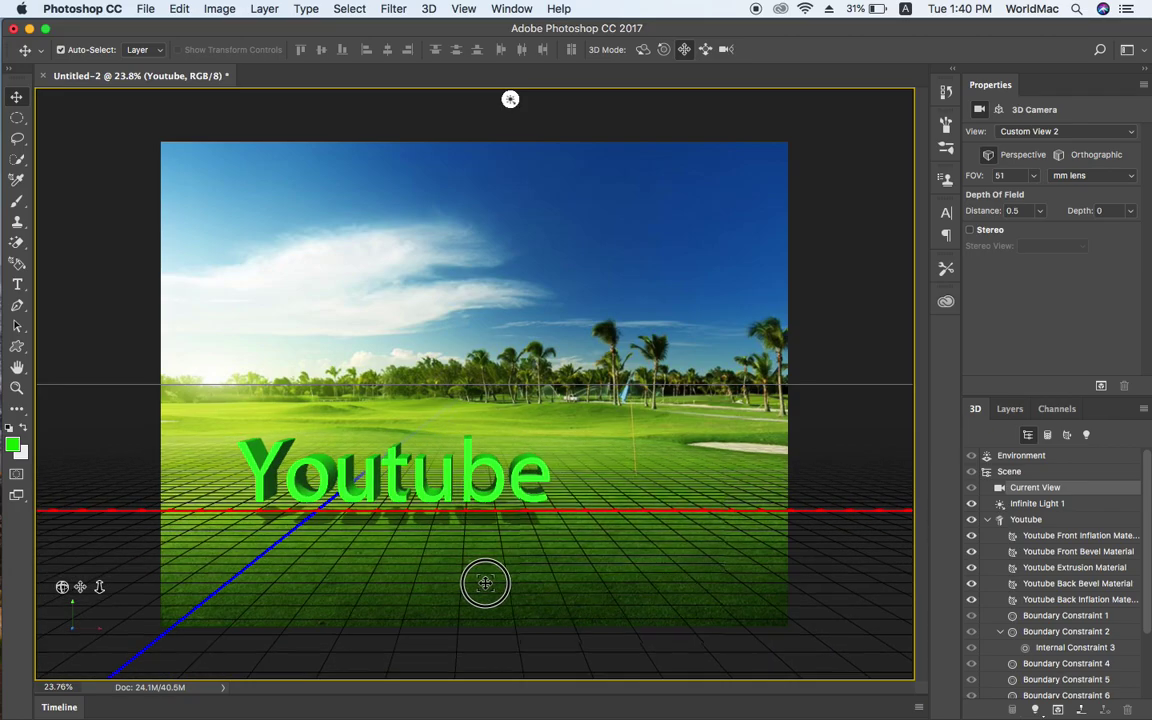
Slide the Youtube mesh closer to the camera so it sits lower in the photo.
click(705, 49)
click(530, 505)
mouse_move(538, 497)
mouse_down()
mouse_move(638, 582)
mouse_move(700, 604)
mouse_move(690, 625)
mouse_move(663, 527)
mouse_move(671, 584)
mouse_up()
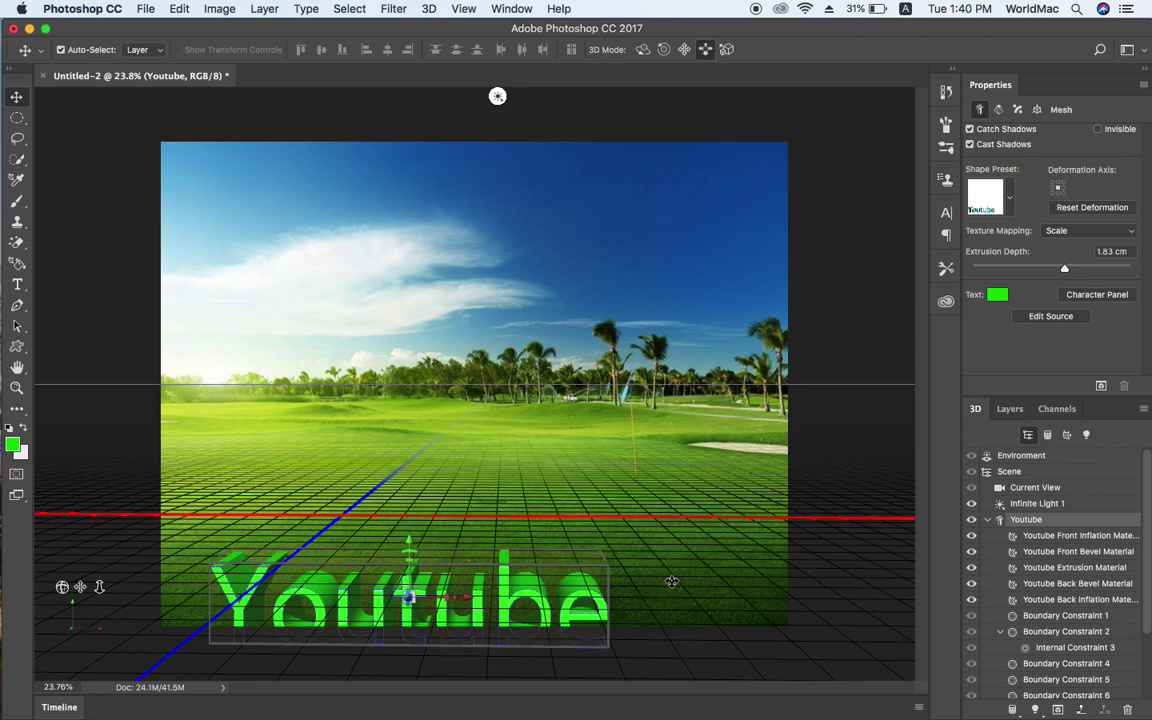
click(643, 50)
Rotate the 3D text toward the viewer, move it up, then slide it right and closer.
drag(525, 419, 530, 406)
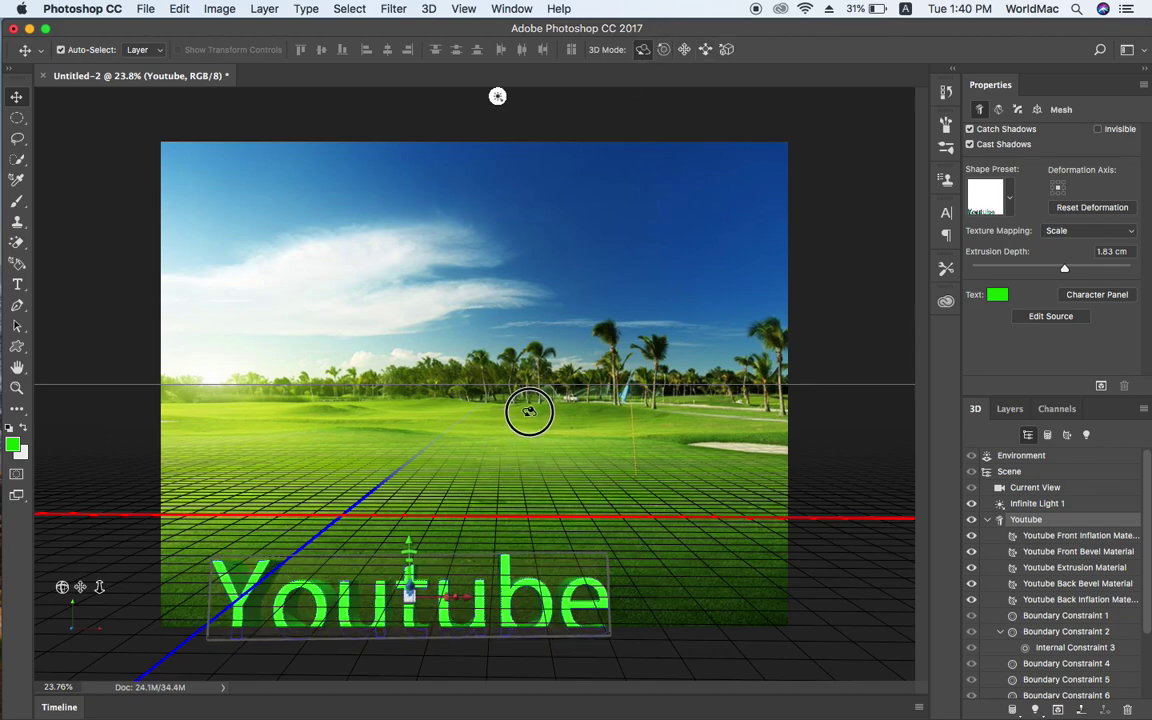
click(684, 50)
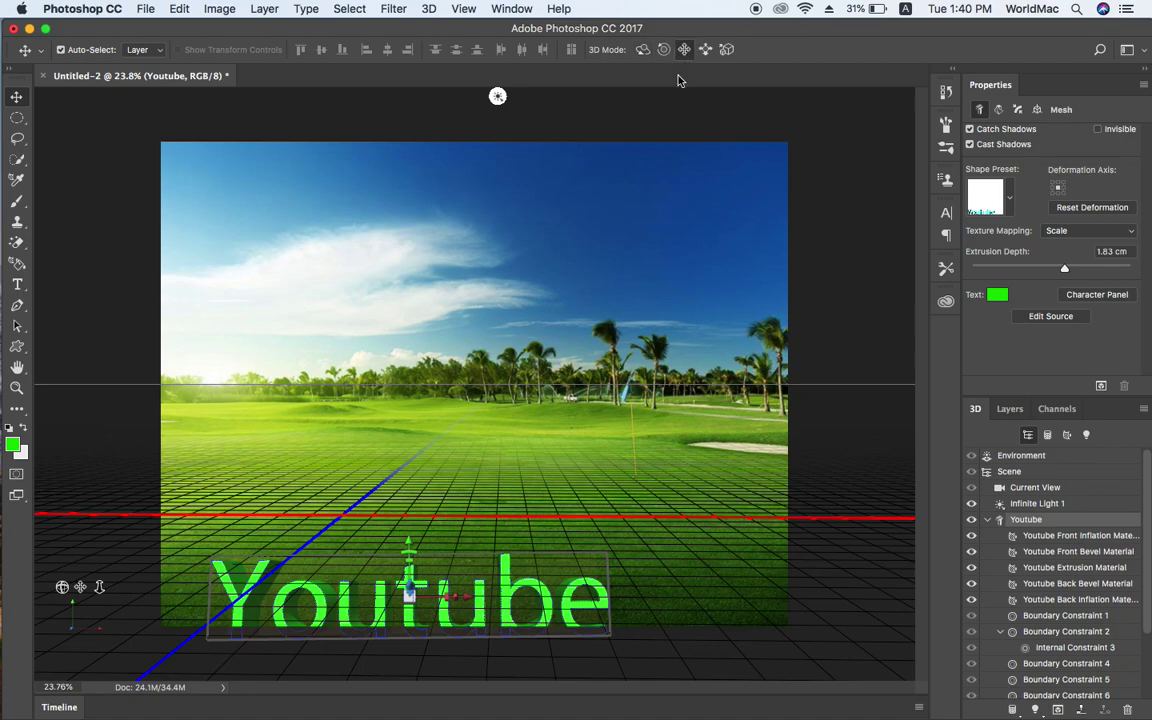
mouse_move(558, 337)
mouse_down()
mouse_move(565, 241)
mouse_move(555, 275)
mouse_move(621, 268)
mouse_up()
click(643, 50)
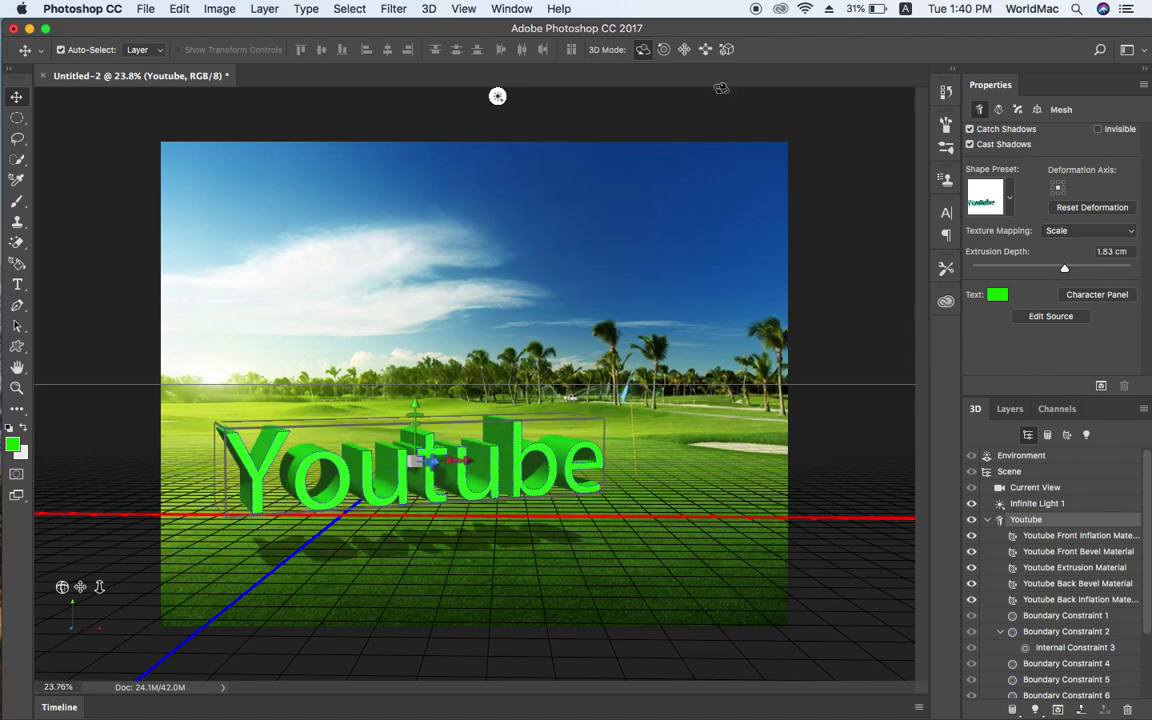
click(705, 49)
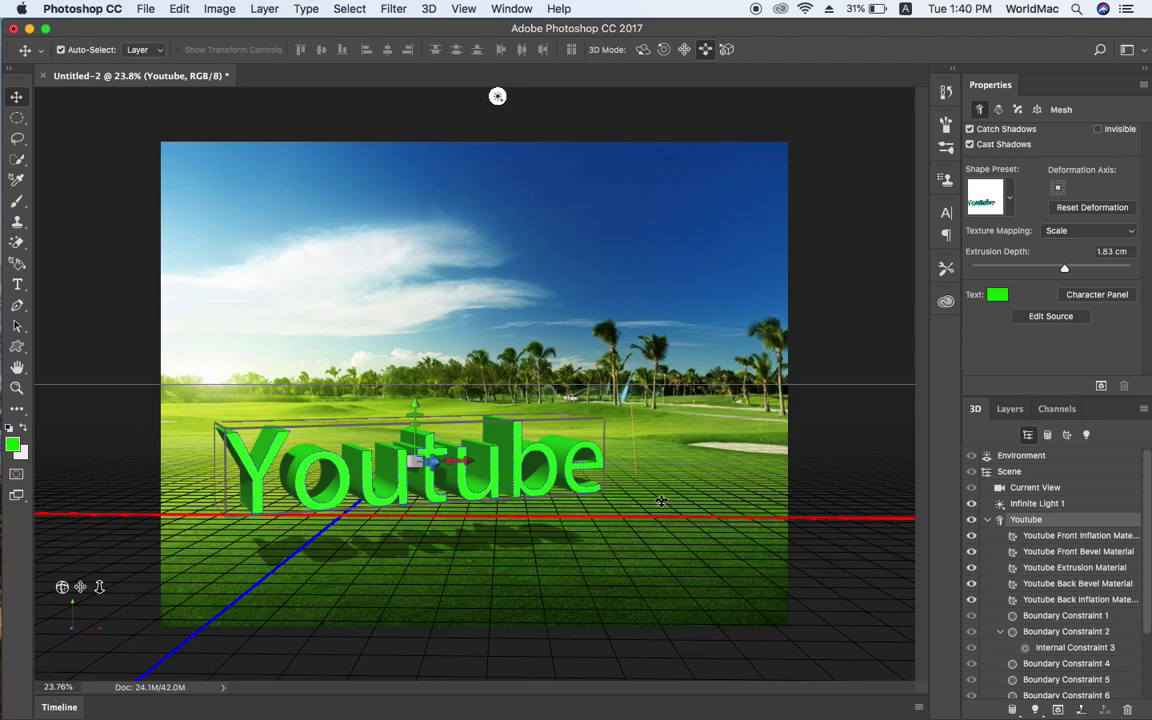
mouse_move(597, 550)
mouse_down()
mouse_move(665, 577)
mouse_move(666, 553)
mouse_move(730, 580)
mouse_up()
Bring the lettering closer and larger, shift it left into frame, and orbit it slightly.
click(663, 553)
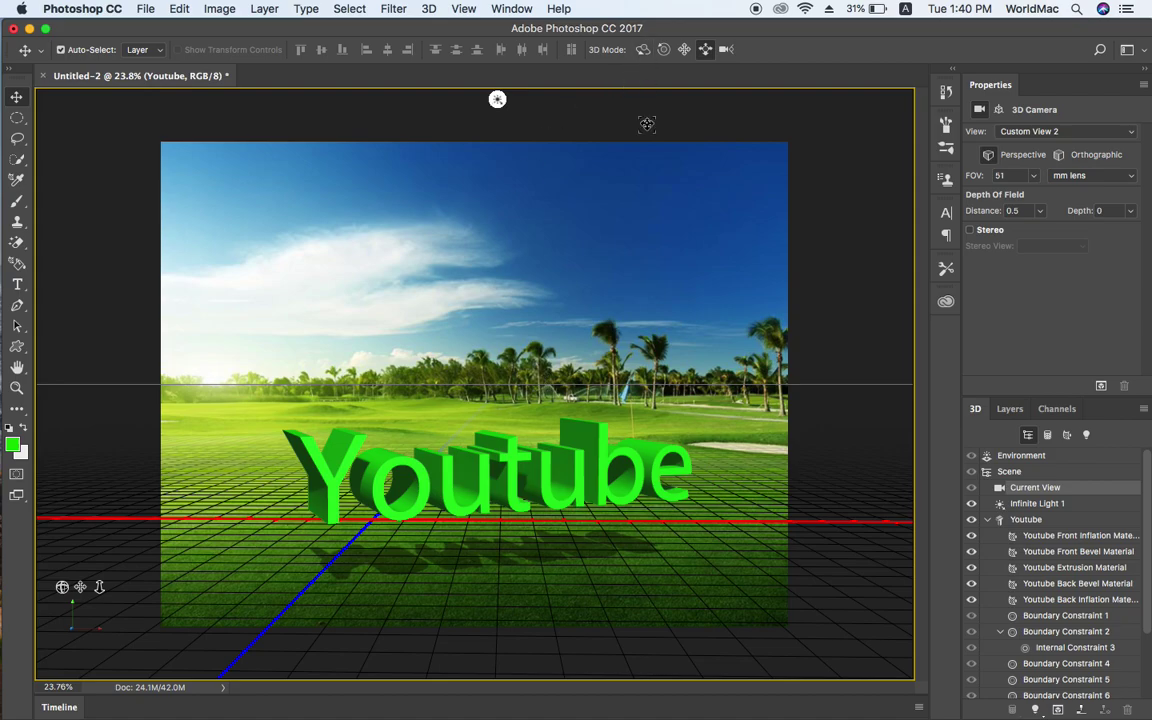
click(617, 478)
drag(617, 478, 771, 560)
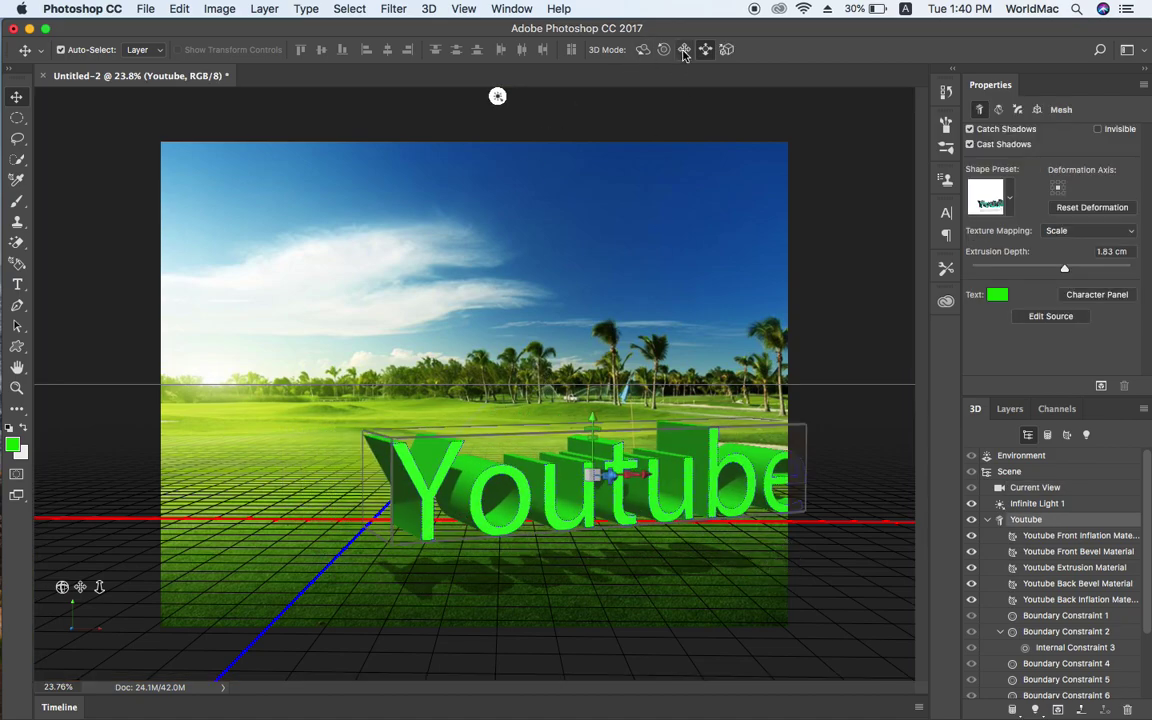
mouse_move(554, 485)
mouse_down()
mouse_move(411, 481)
mouse_move(625, 504)
mouse_up()
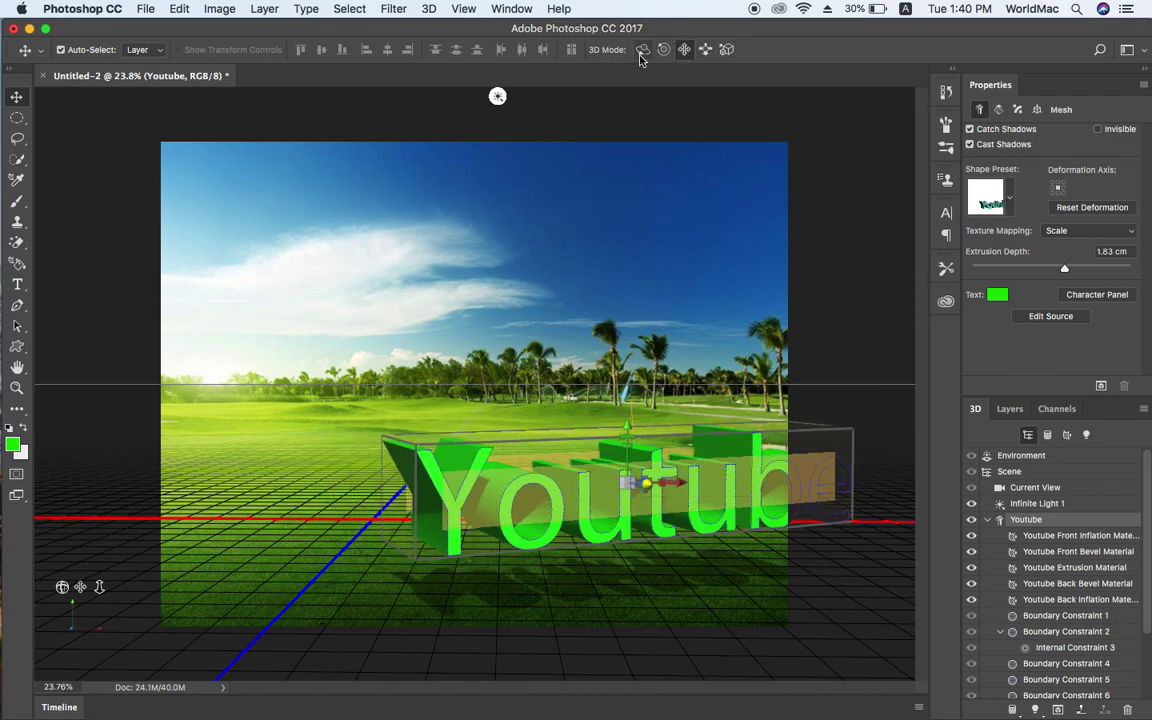
mouse_move(597, 296)
mouse_down()
mouse_move(461, 315)
mouse_move(427, 296)
mouse_move(428, 318)
mouse_up()
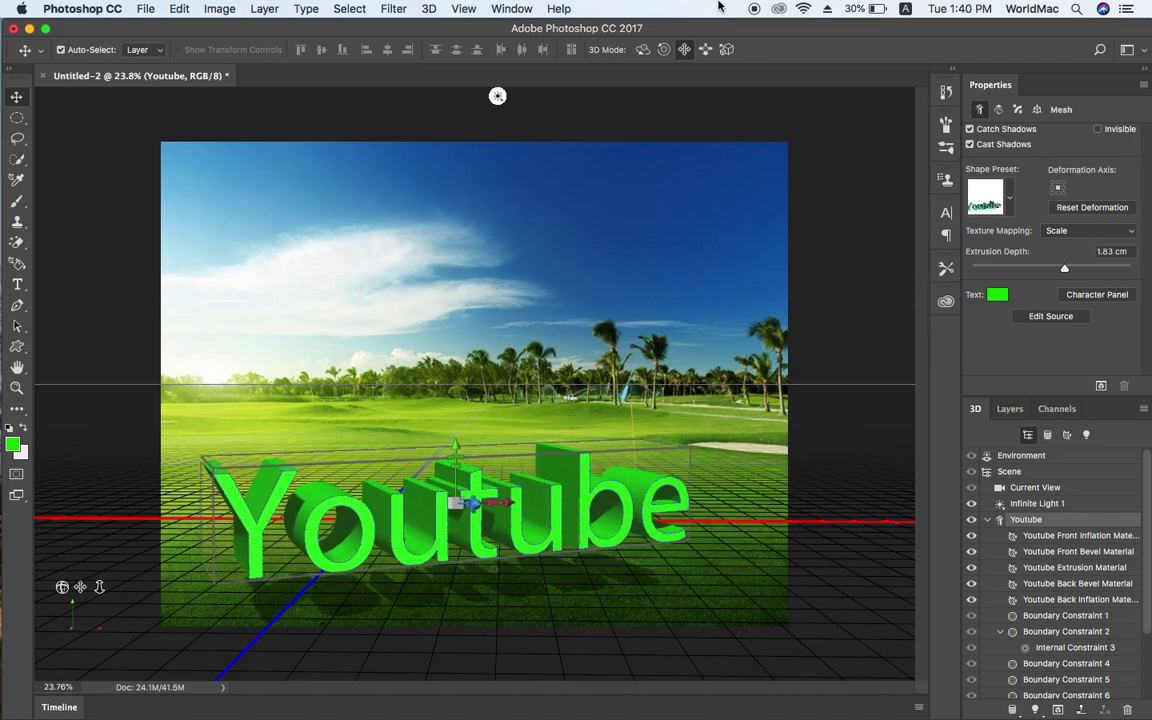
click(643, 52)
mouse_move(499, 367)
mouse_down()
mouse_move(504, 357)
mouse_move(481, 378)
mouse_move(488, 362)
mouse_move(481, 368)
mouse_move(508, 369)
mouse_up()
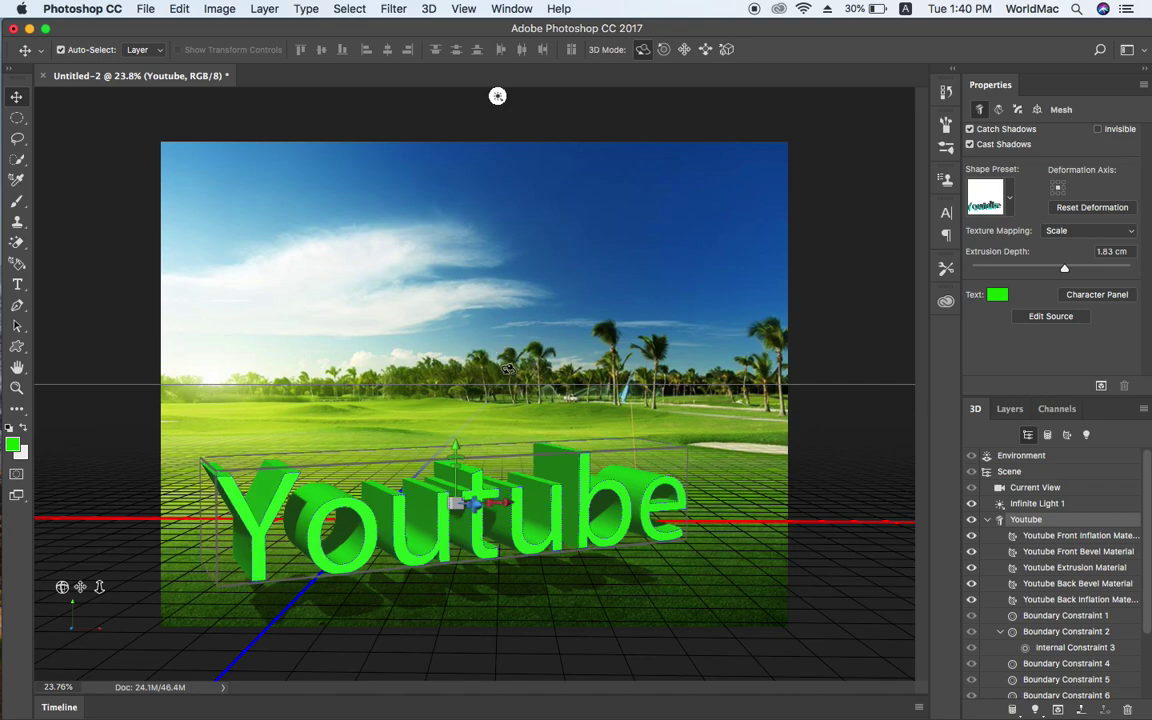
click(1077, 537)
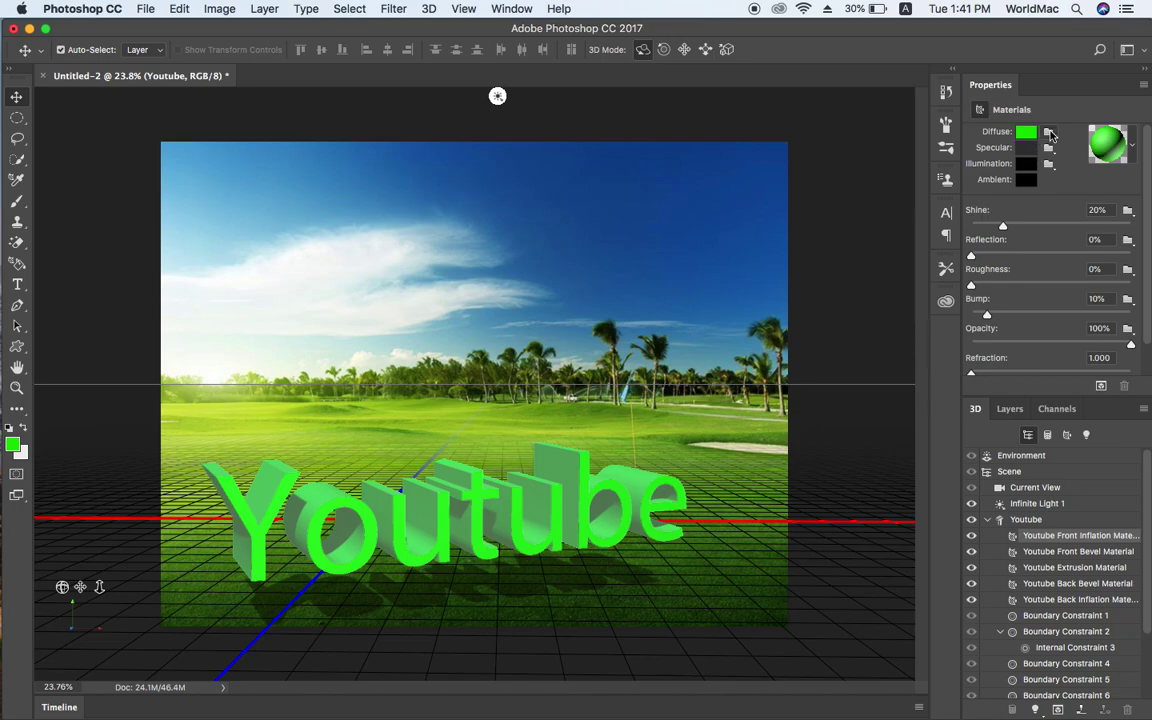
Select all five Youtube materials and load the grey rock PNG as their diffuse texture.
shift+click(1070, 600)
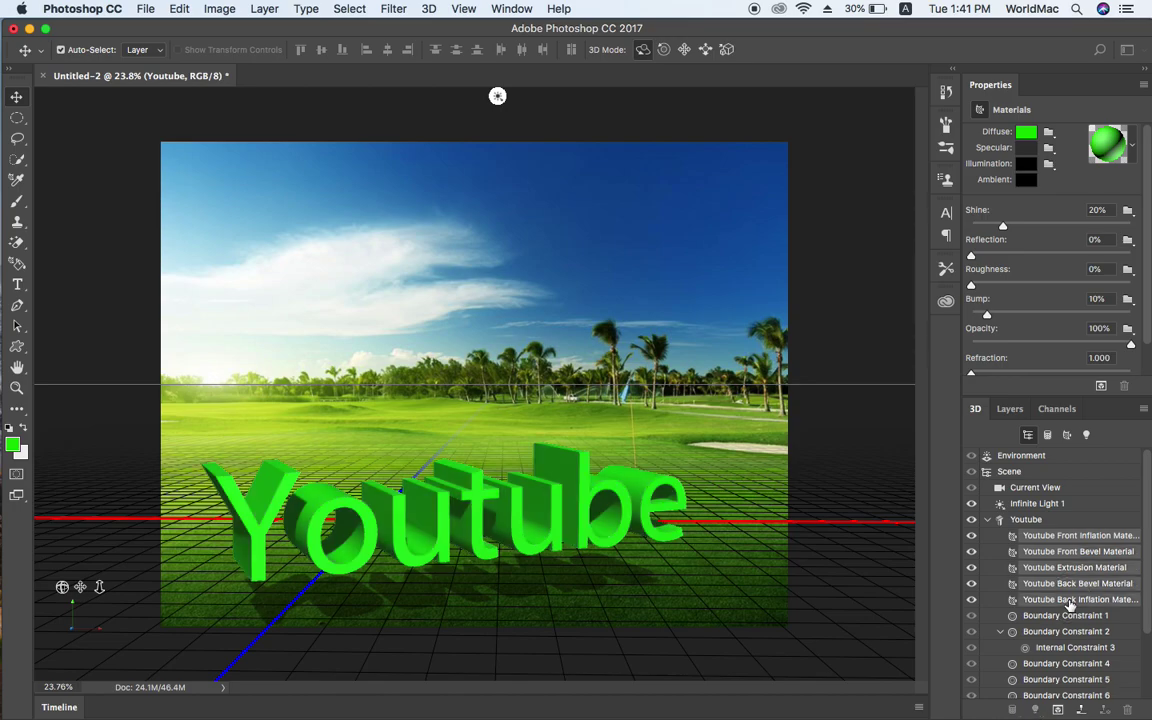
click(1048, 131)
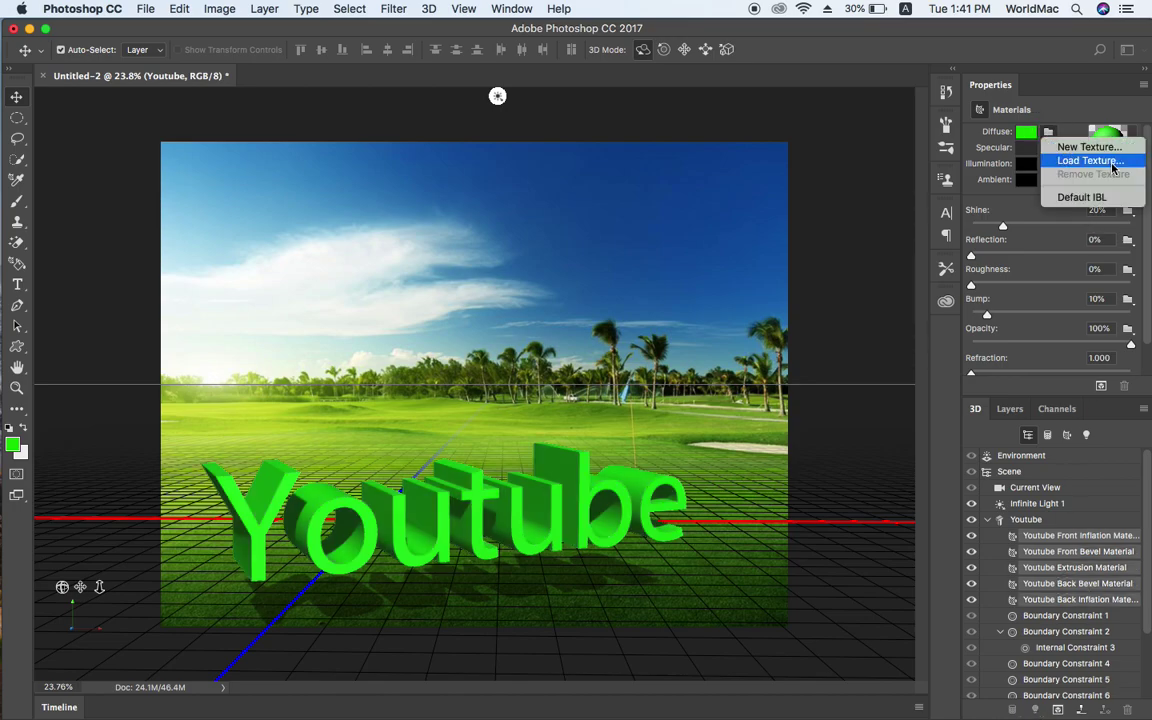
click(1090, 147)
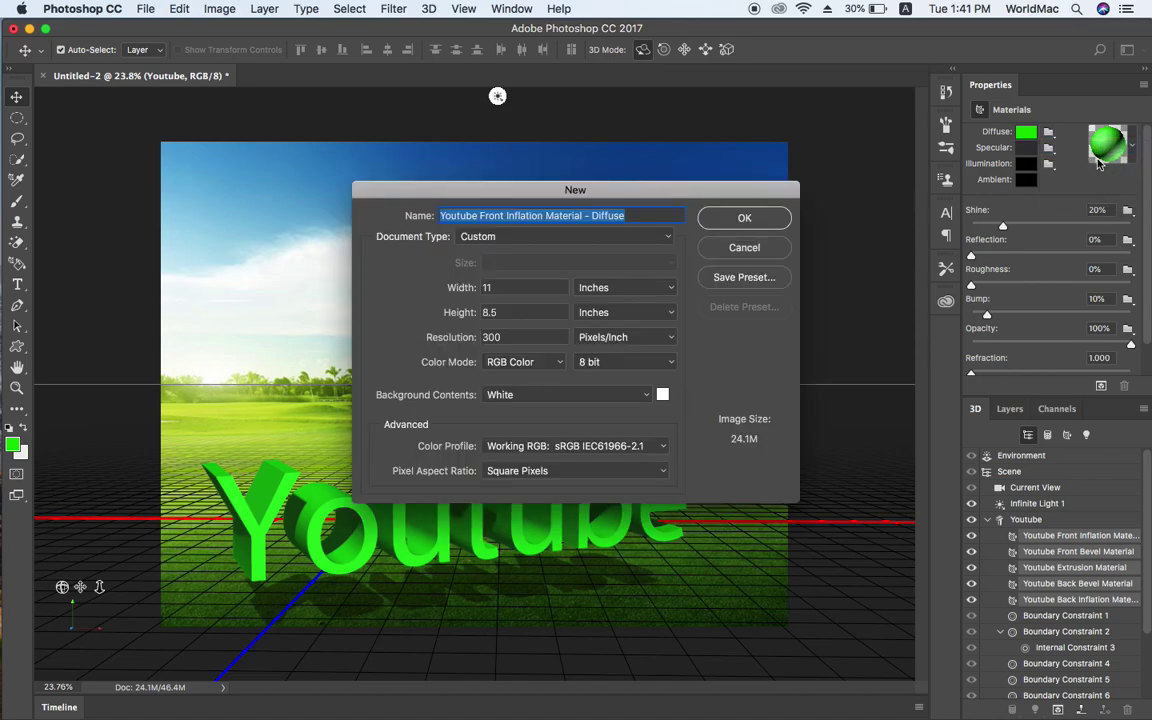
click(744, 248)
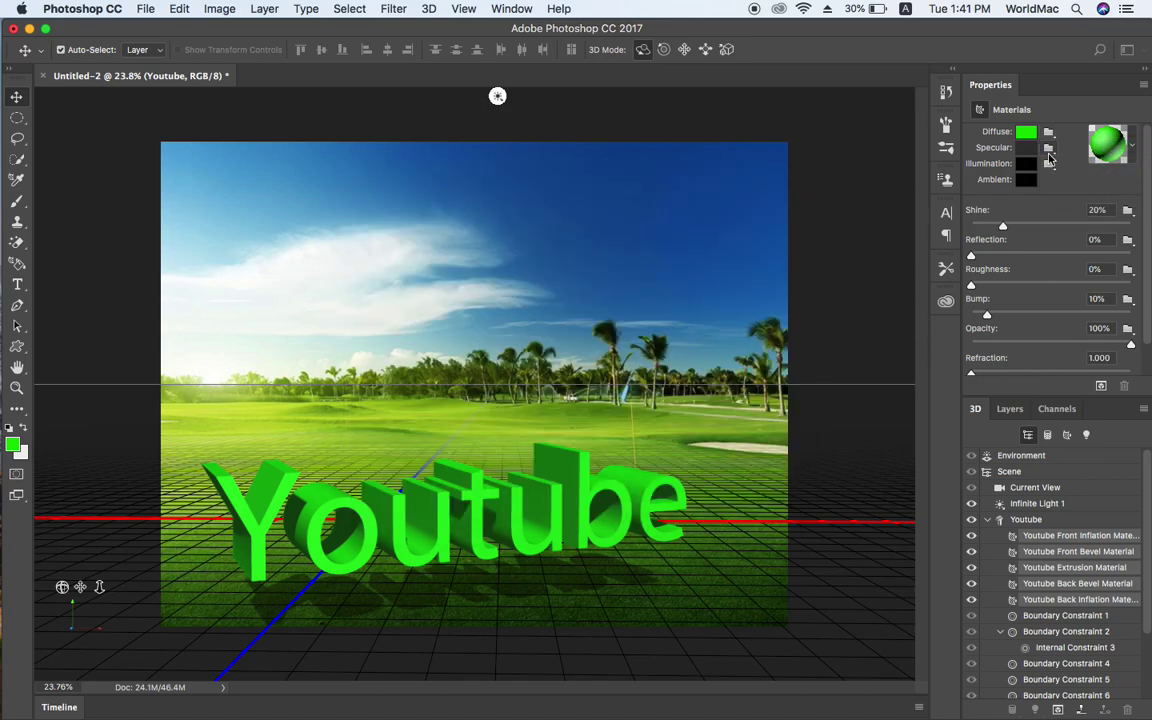
click(1048, 148)
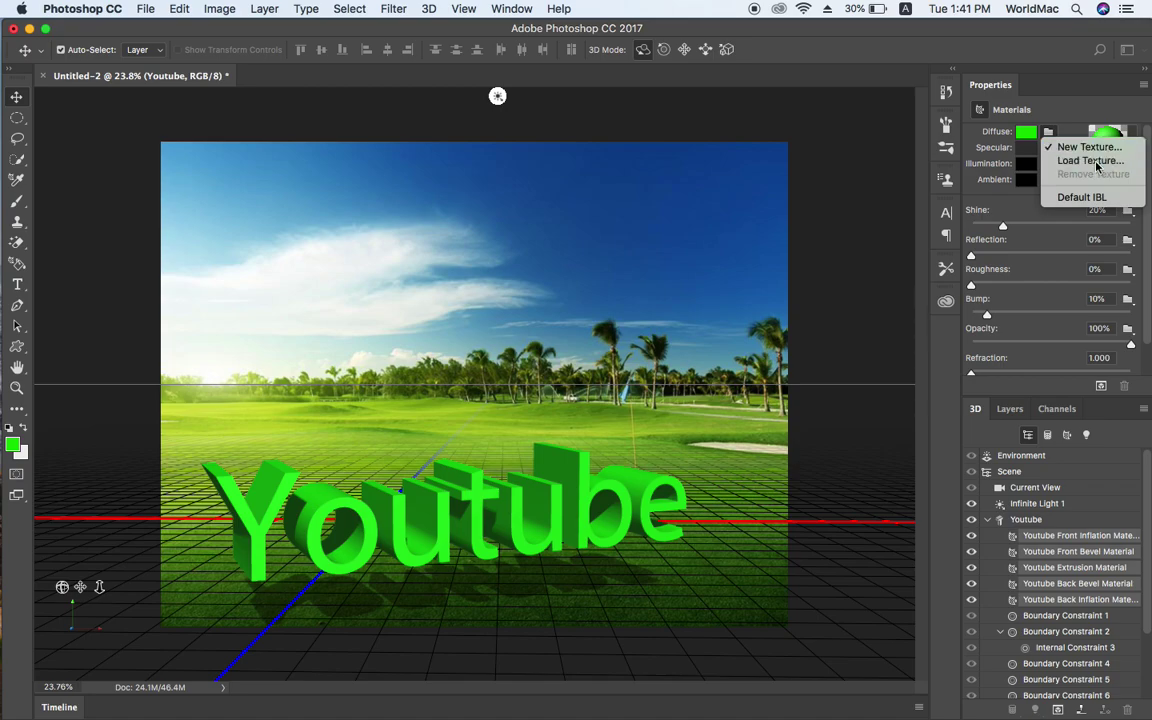
click(1090, 161)
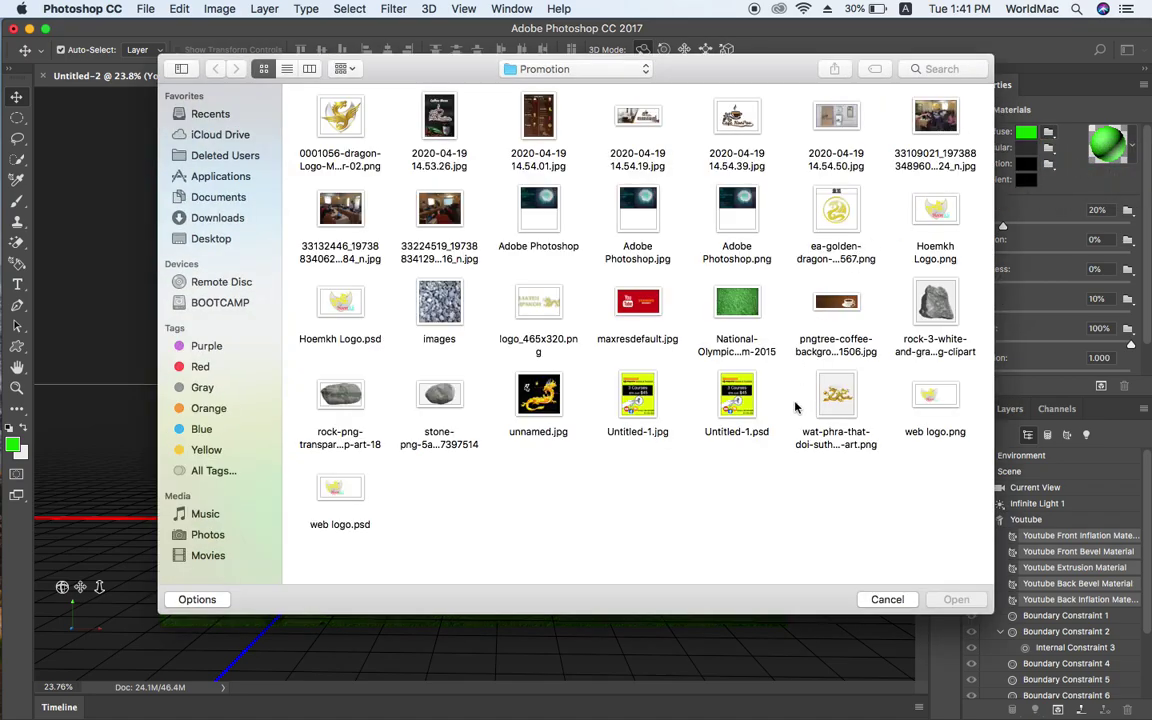
click(950, 316)
click(341, 399)
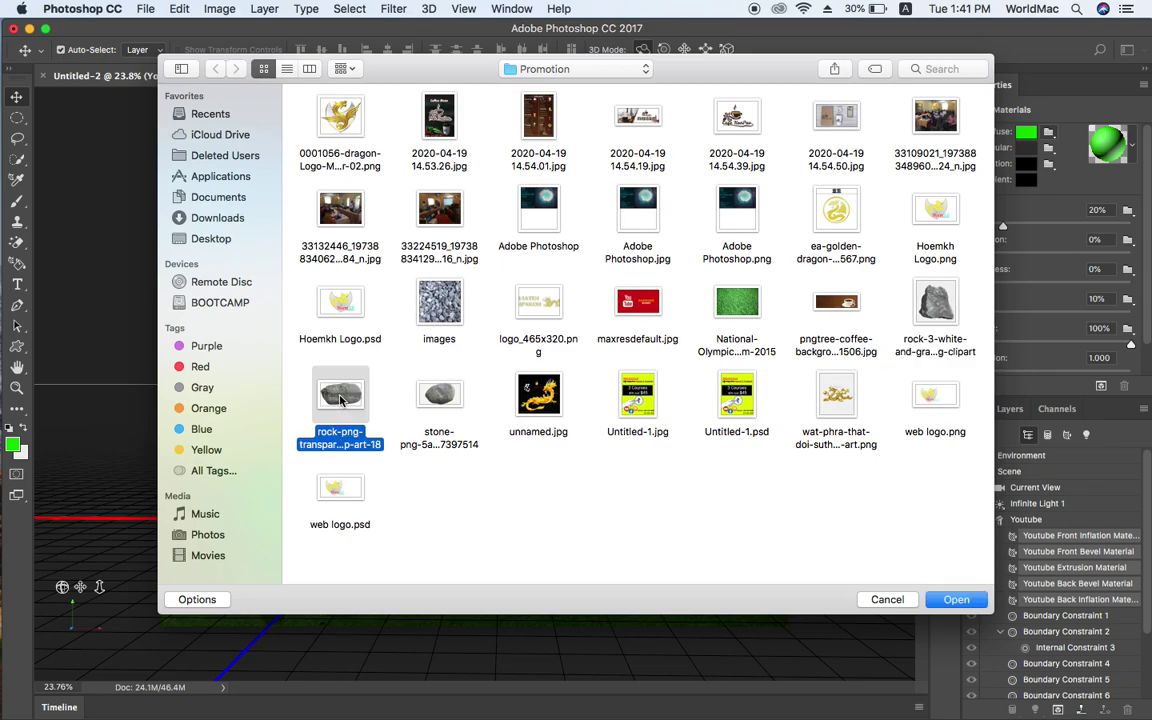
click(957, 600)
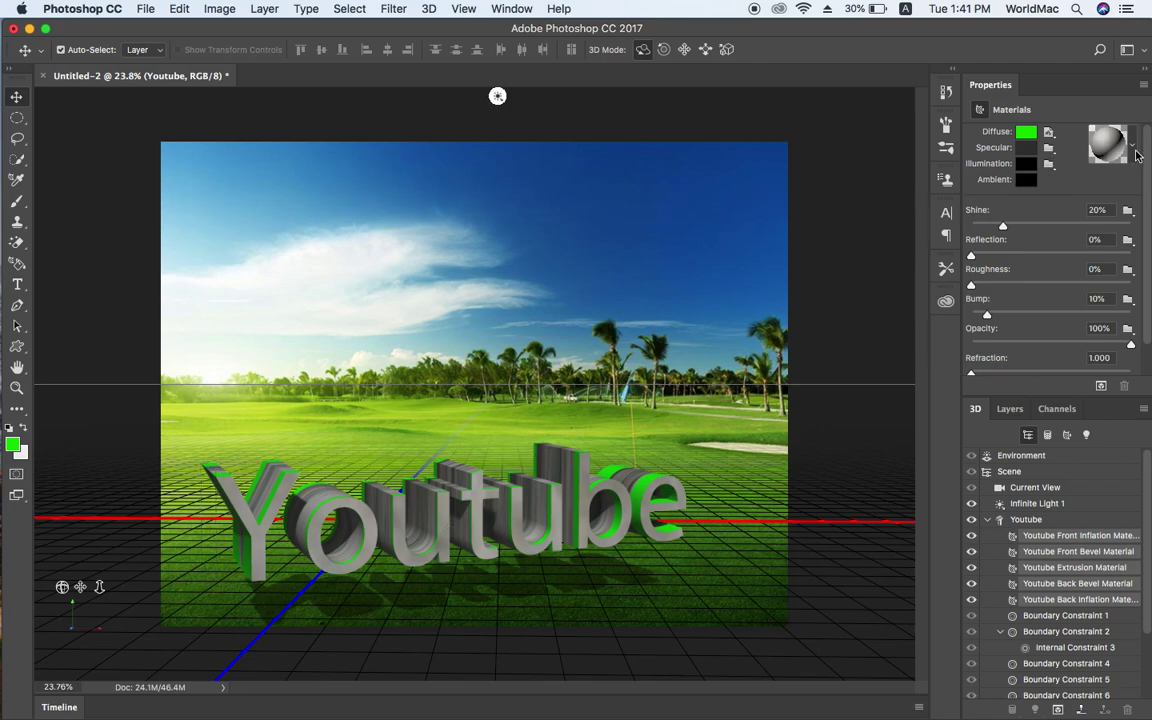
Apply the grey metal material preset to the Youtube text.
click(1048, 132)
click(1049, 134)
click(1134, 147)
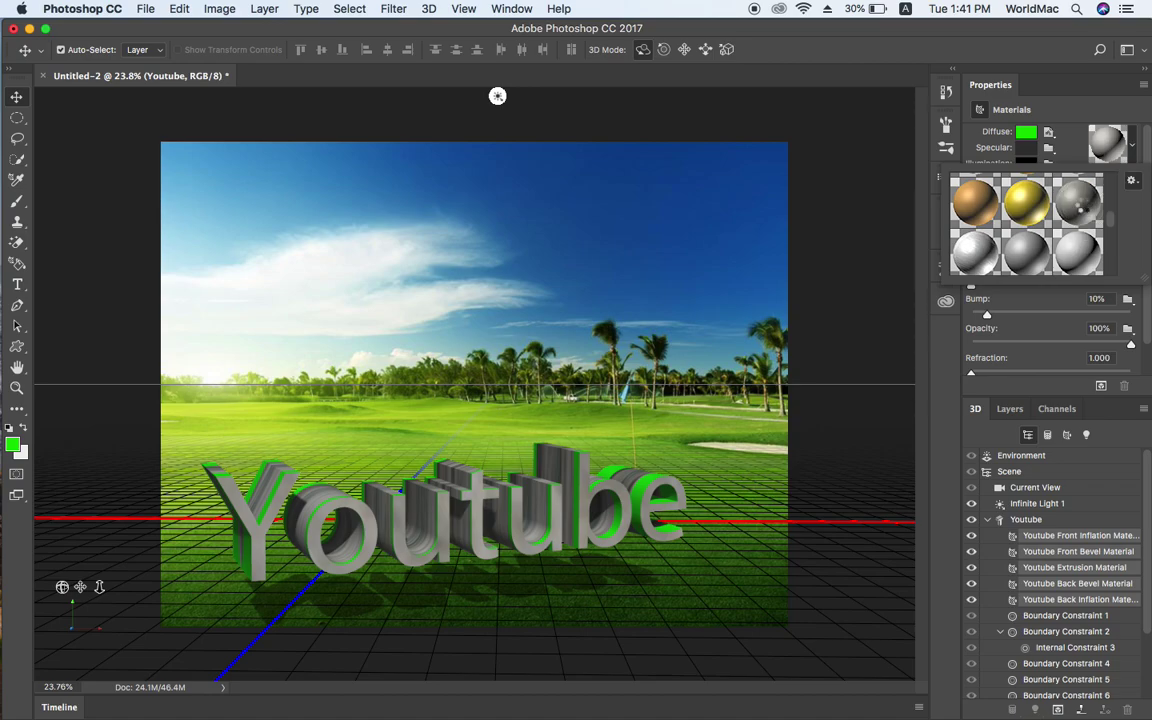
click(1085, 208)
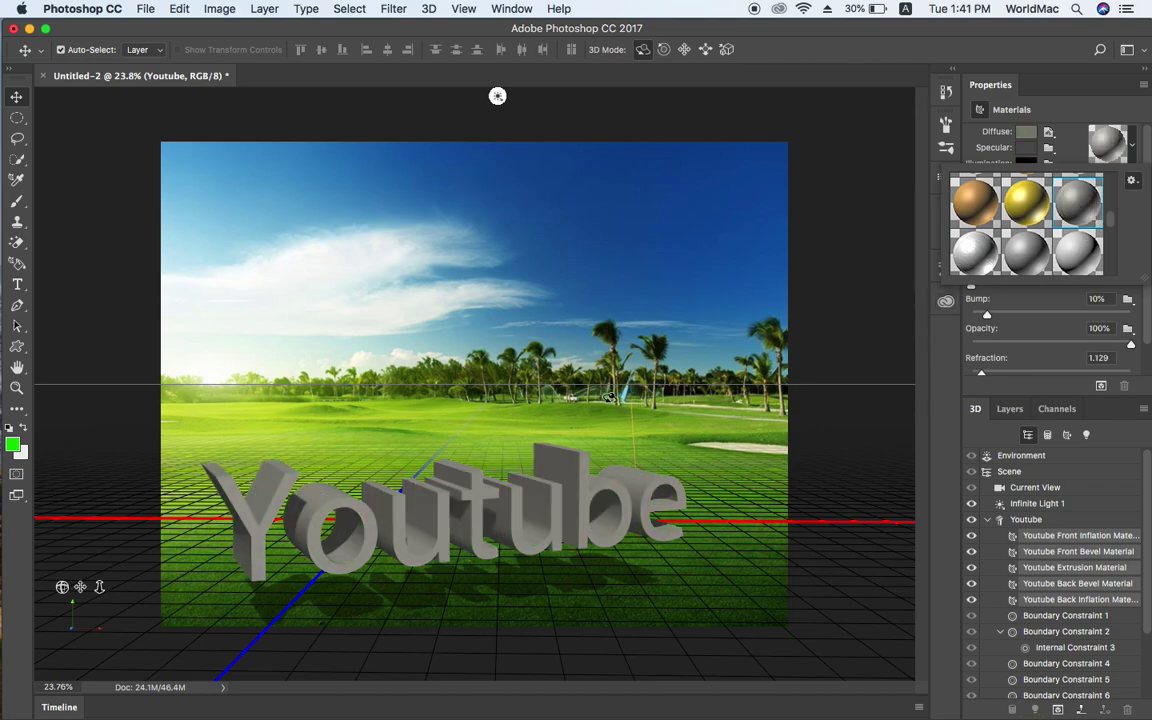
Replace the diffuse texture with the grey rock PNG image.
click(1045, 135)
click(1054, 133)
click(1079, 198)
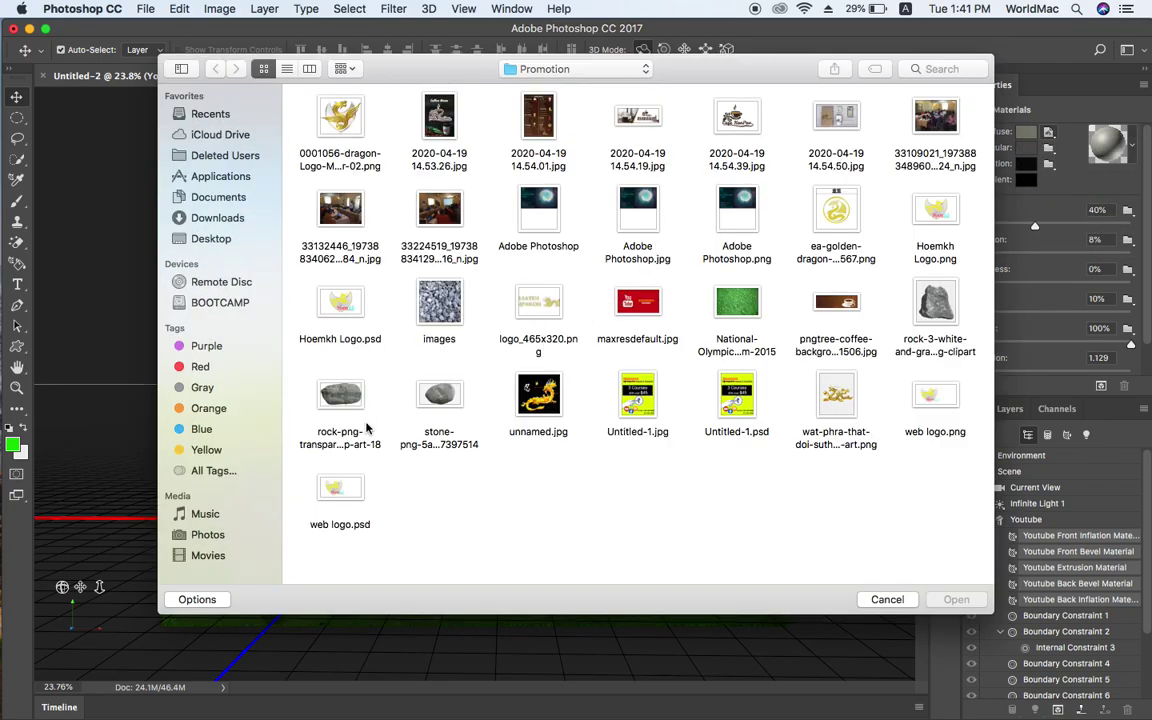
click(339, 396)
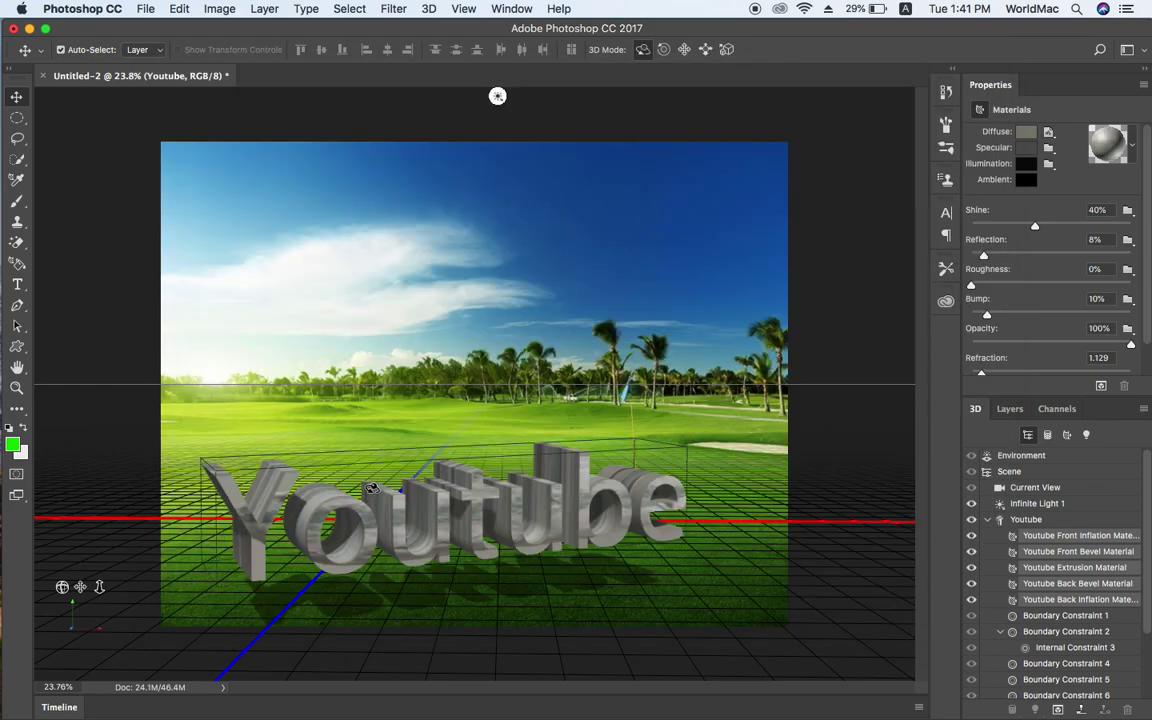
click(338, 405)
Rotate the stone Youtube text and reduce its extrusion depth to 0.41 cm.
click(347, 505)
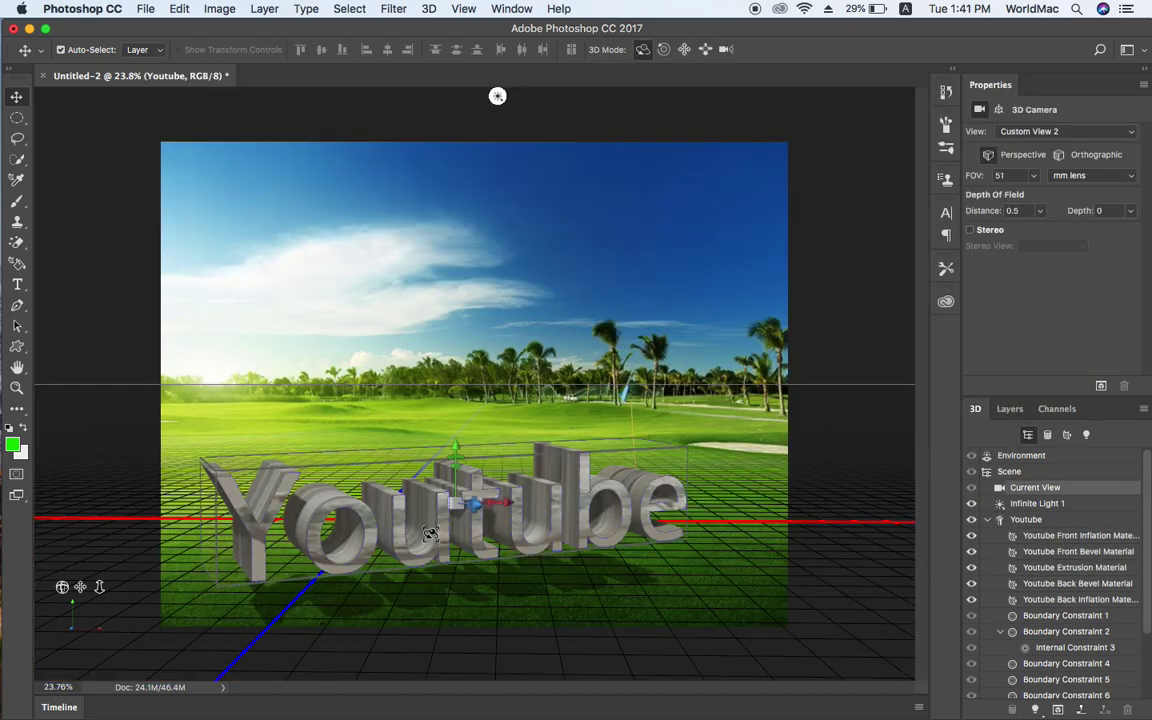
mouse_move(340, 418)
mouse_down()
mouse_move(380, 419)
mouse_move(365, 424)
mouse_up()
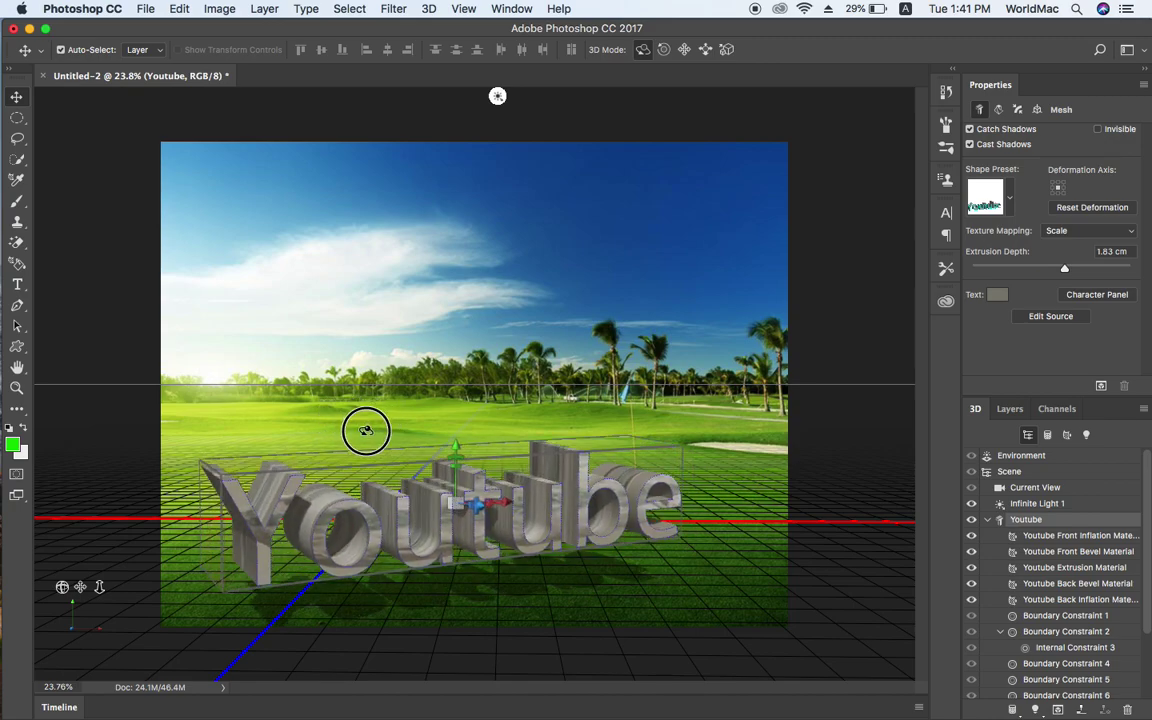
click(1090, 568)
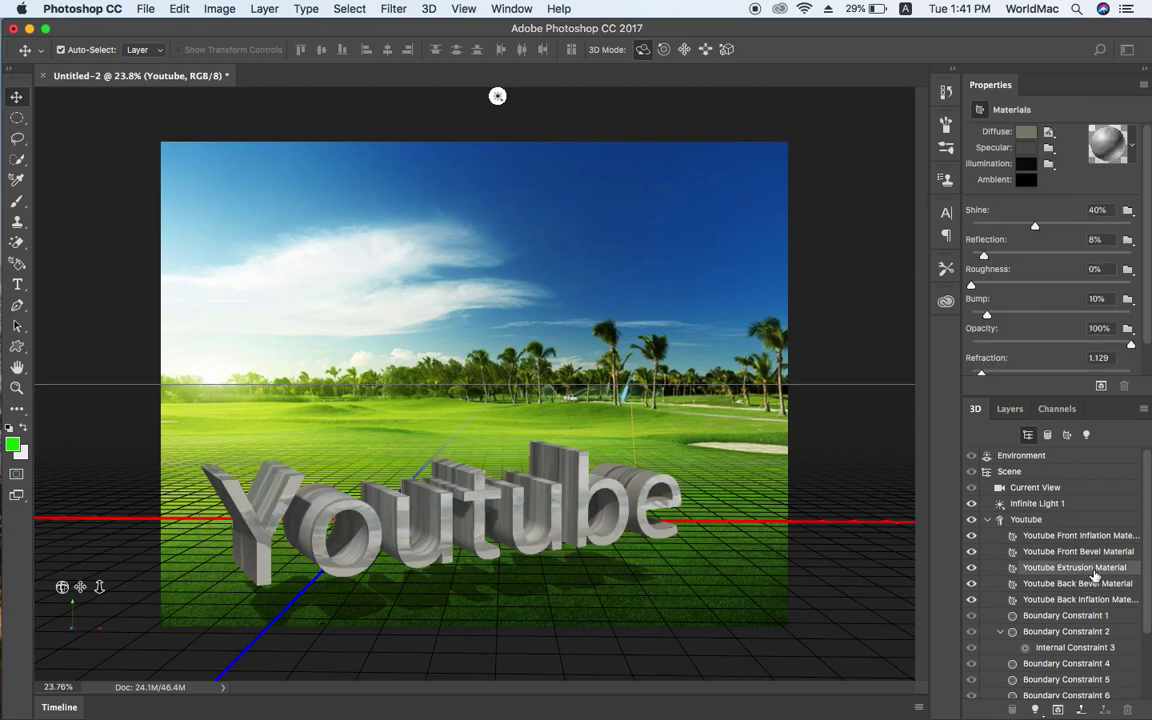
click(1066, 436)
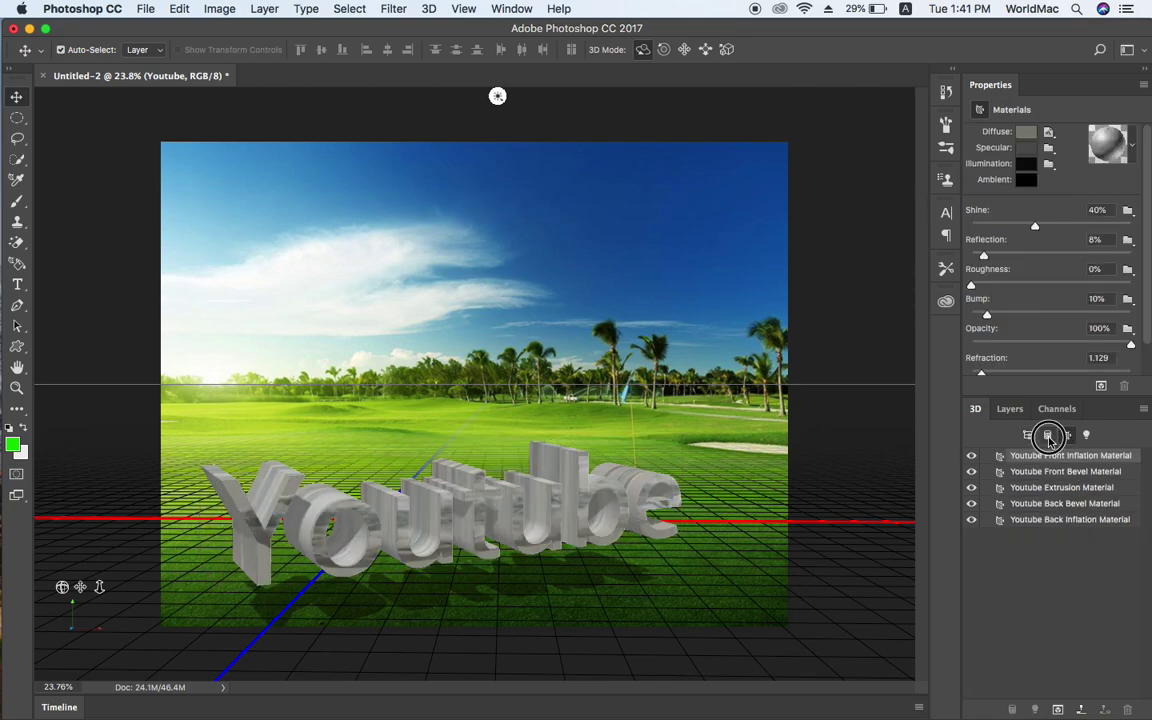
click(1048, 437)
drag(1065, 272, 1055, 272)
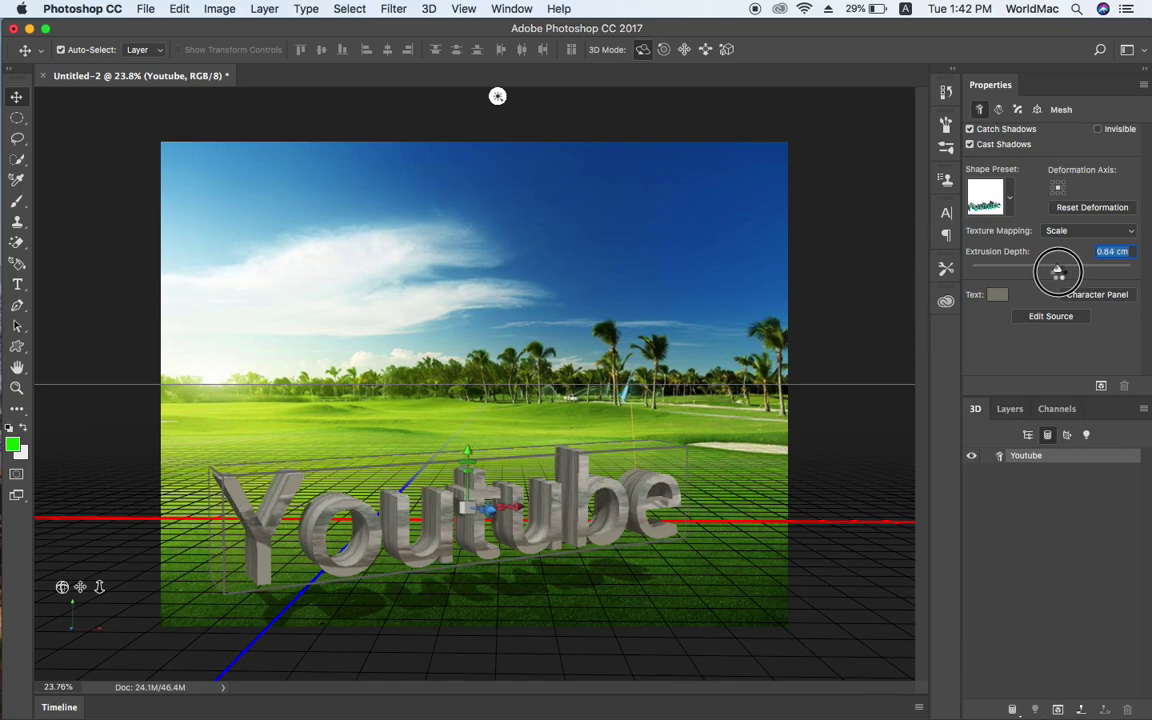
drag(1057, 272, 1053, 272)
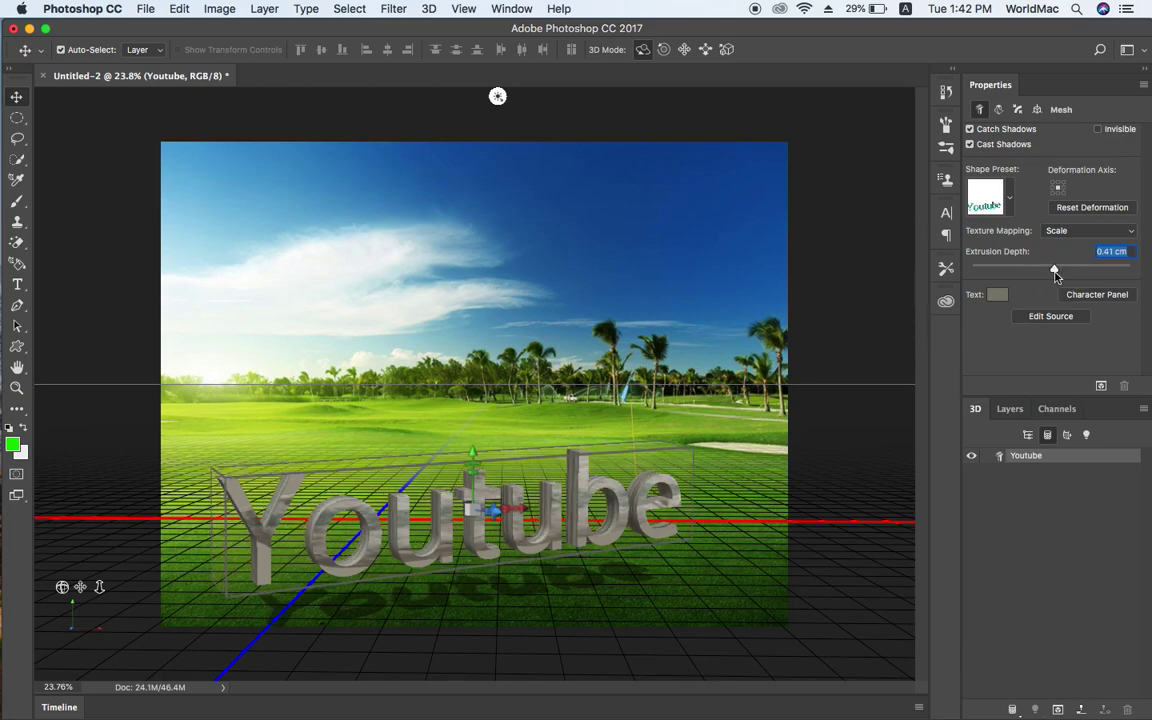
click(1068, 436)
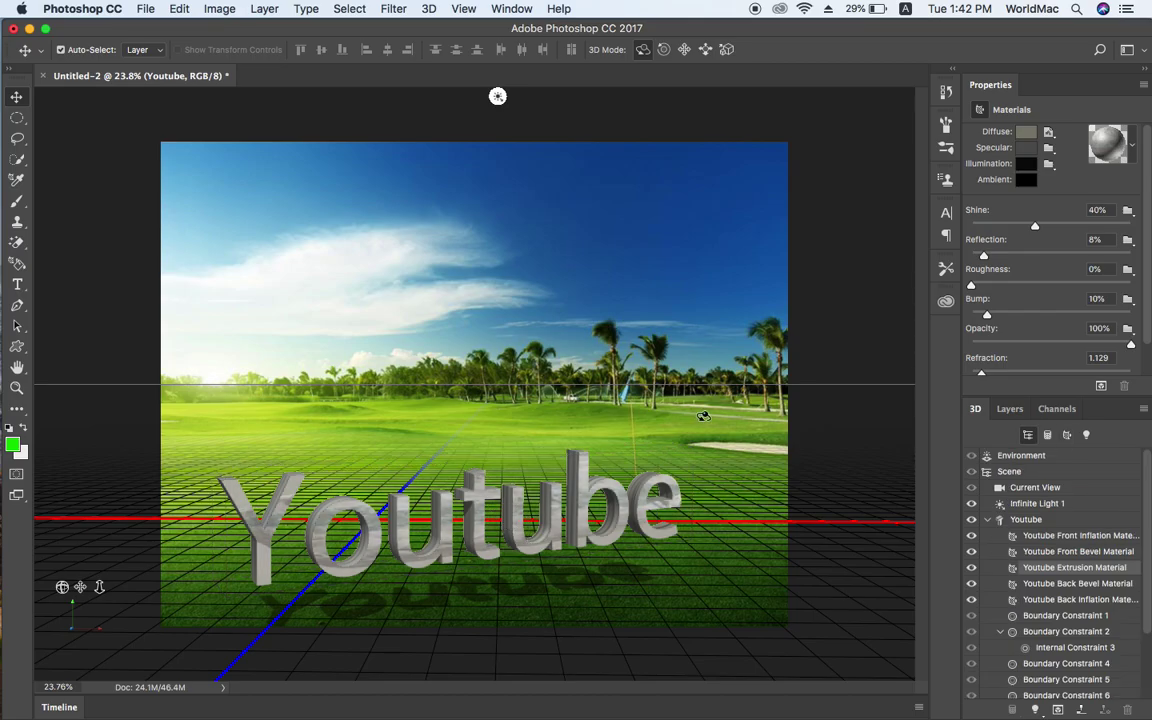
Orbit the camera around the Youtube text to a new viewpoint.
click(694, 404)
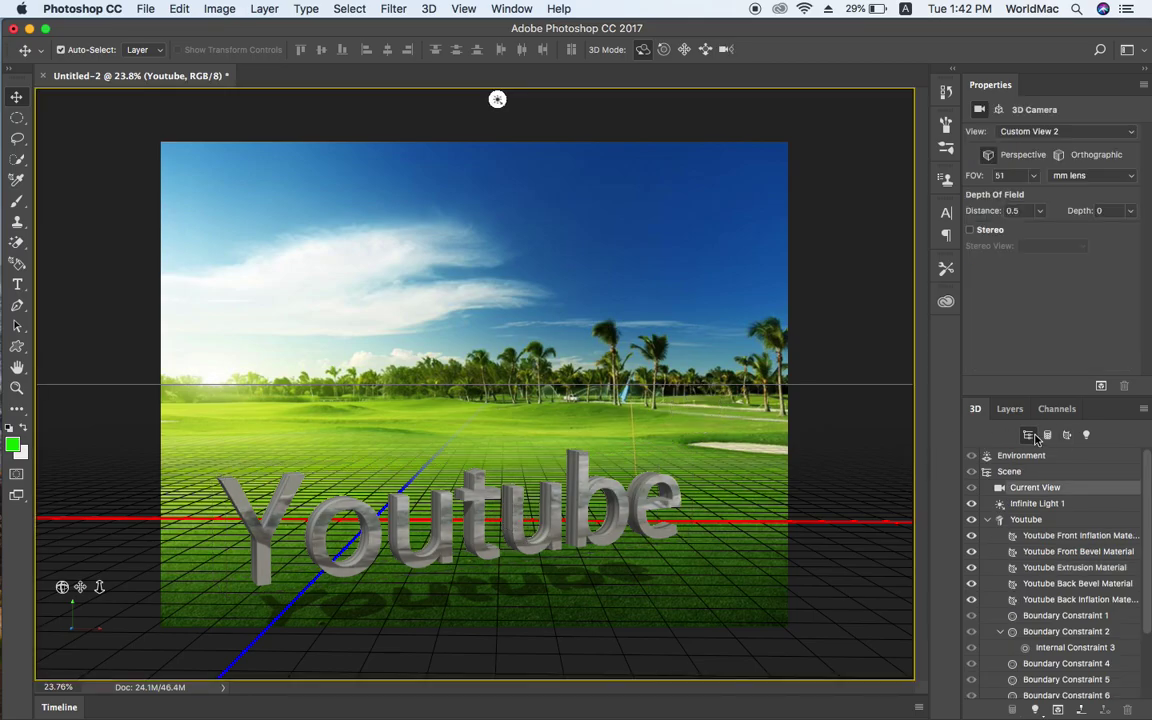
mouse_move(597, 434)
mouse_down()
mouse_move(644, 431)
mouse_move(632, 427)
mouse_up()
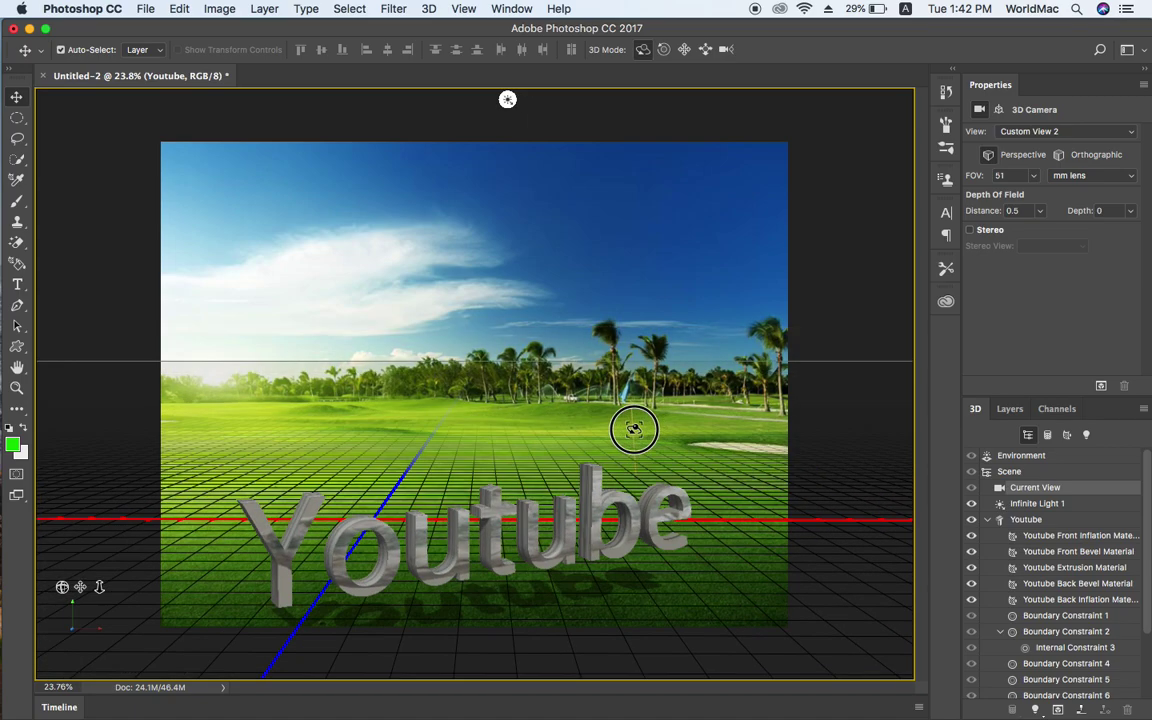
drag(632, 427, 638, 429)
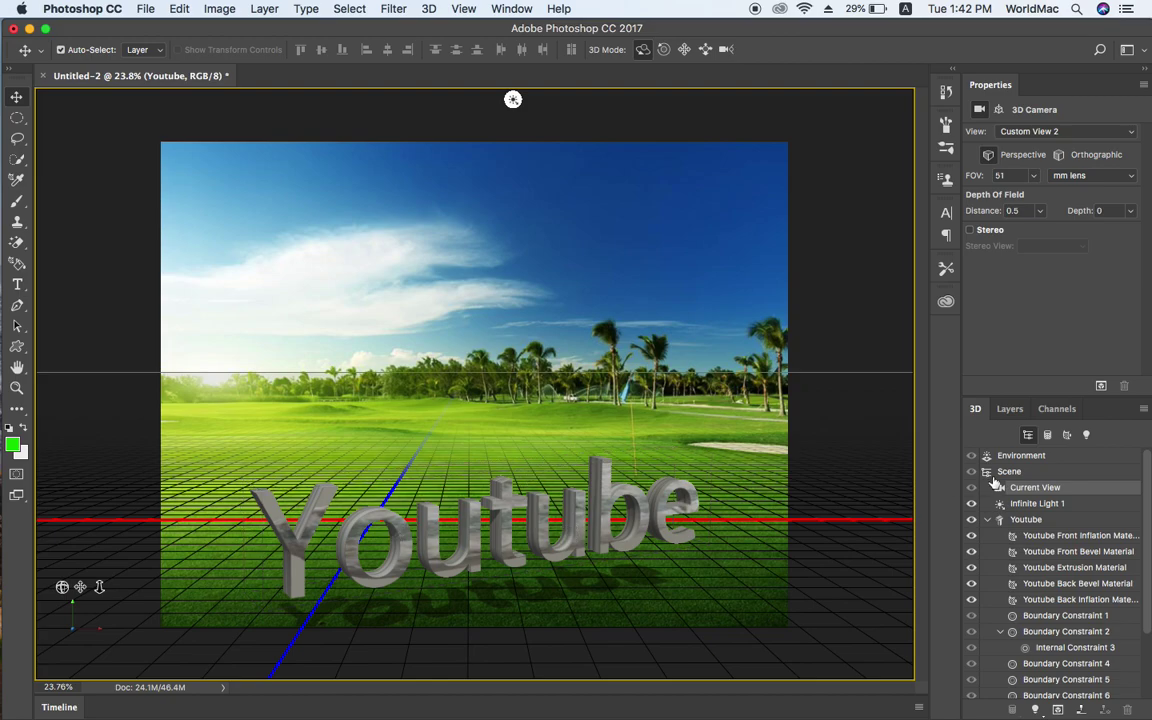
Set the front inflation material to 54% shine, 45% reflection and 4% roughness.
click(1066, 538)
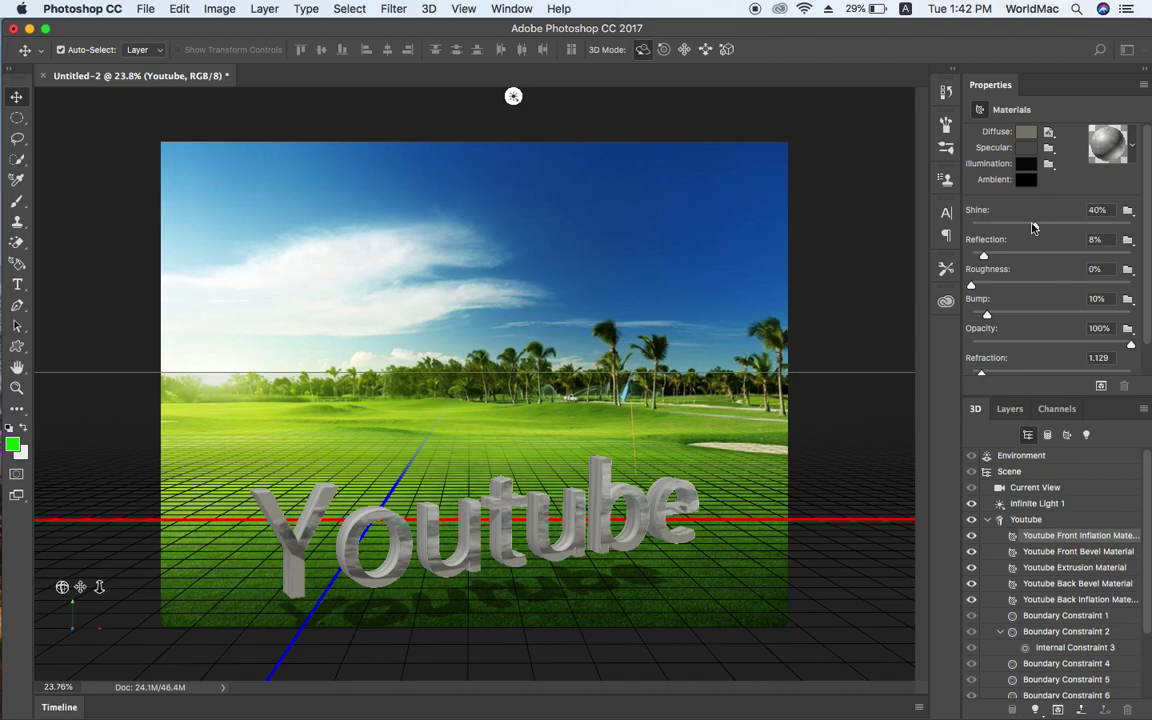
drag(1036, 227, 1057, 226)
drag(985, 257, 1043, 255)
drag(970, 286, 990, 286)
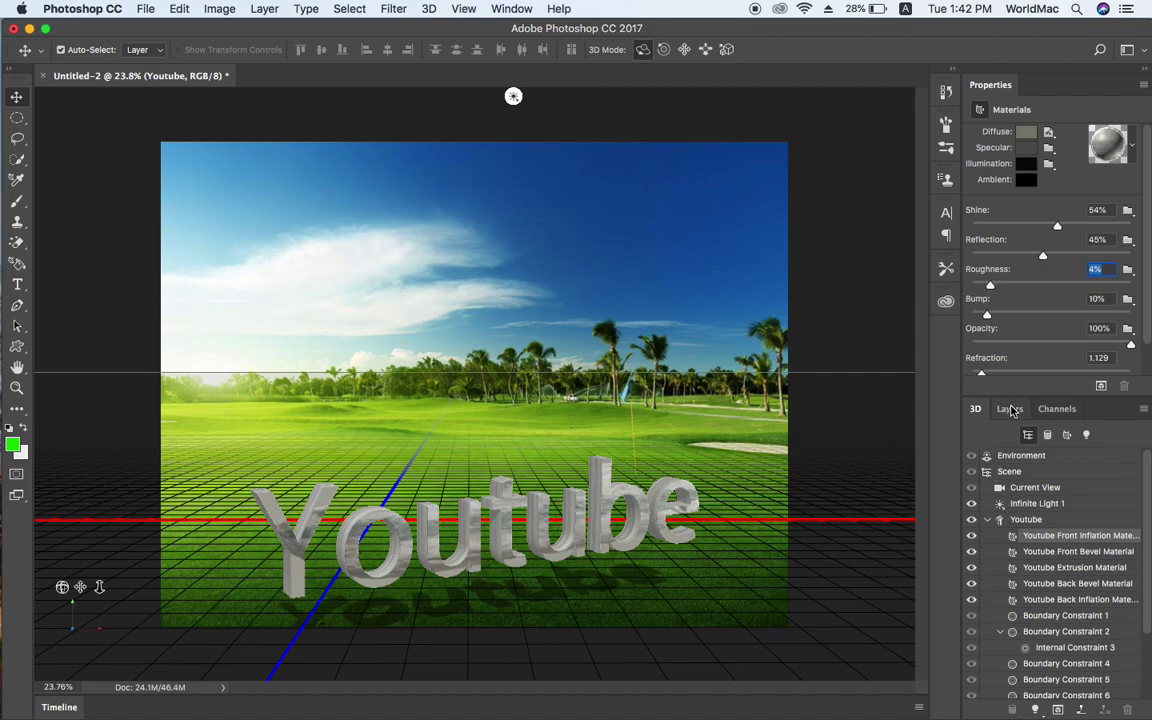
scroll(990, 365, down, 2)
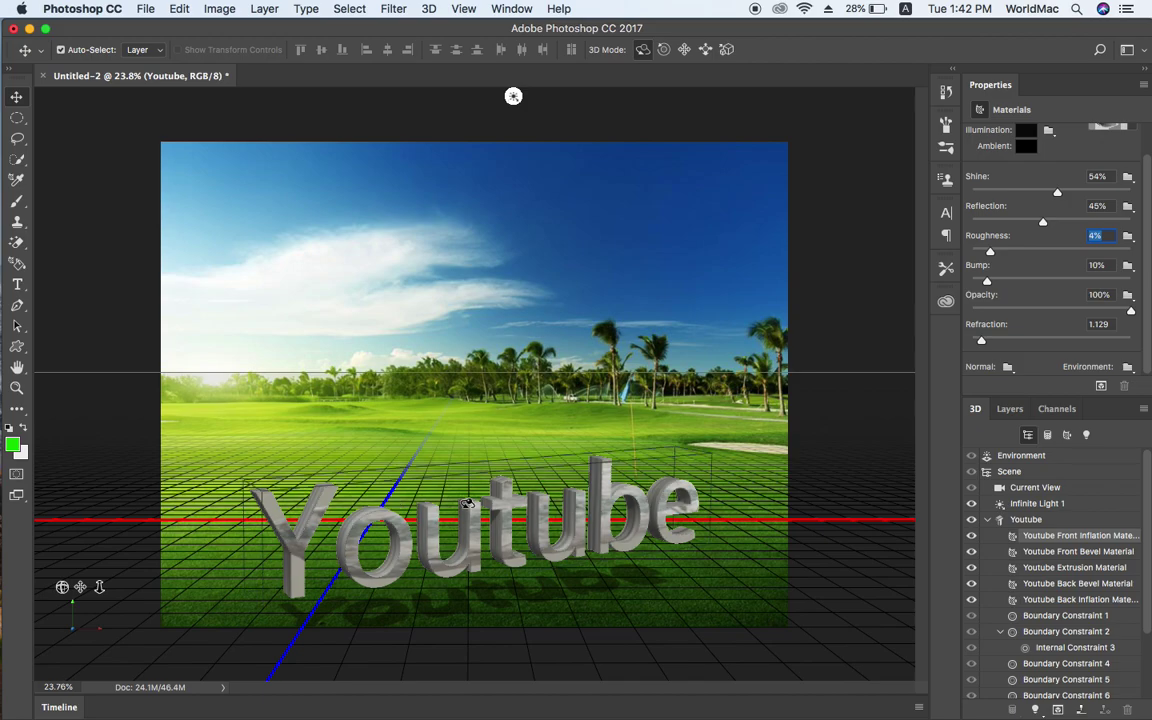
Open the rock clipart image file.
click(137, 12)
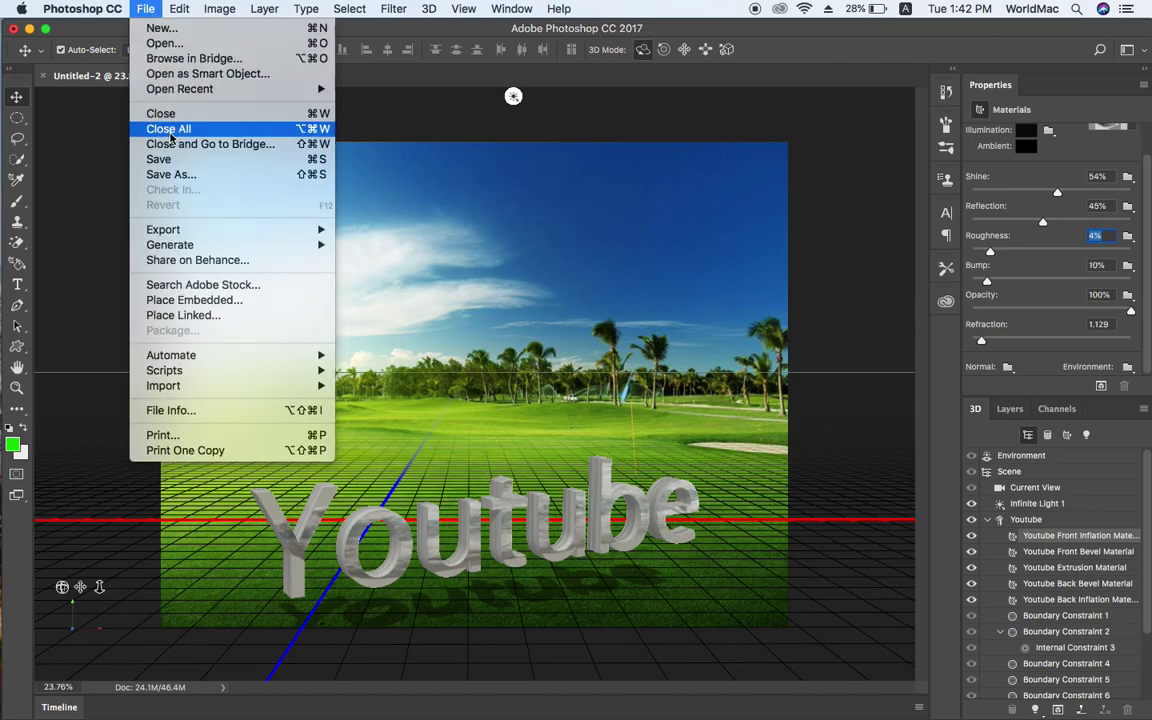
click(164, 43)
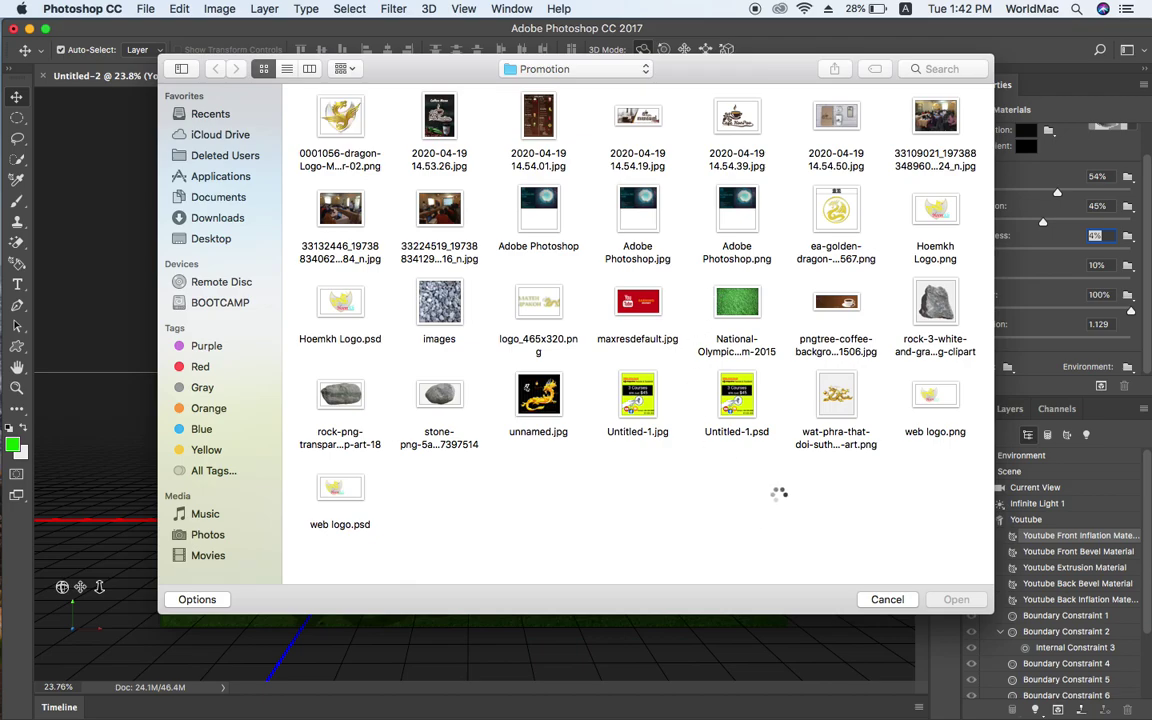
click(950, 313)
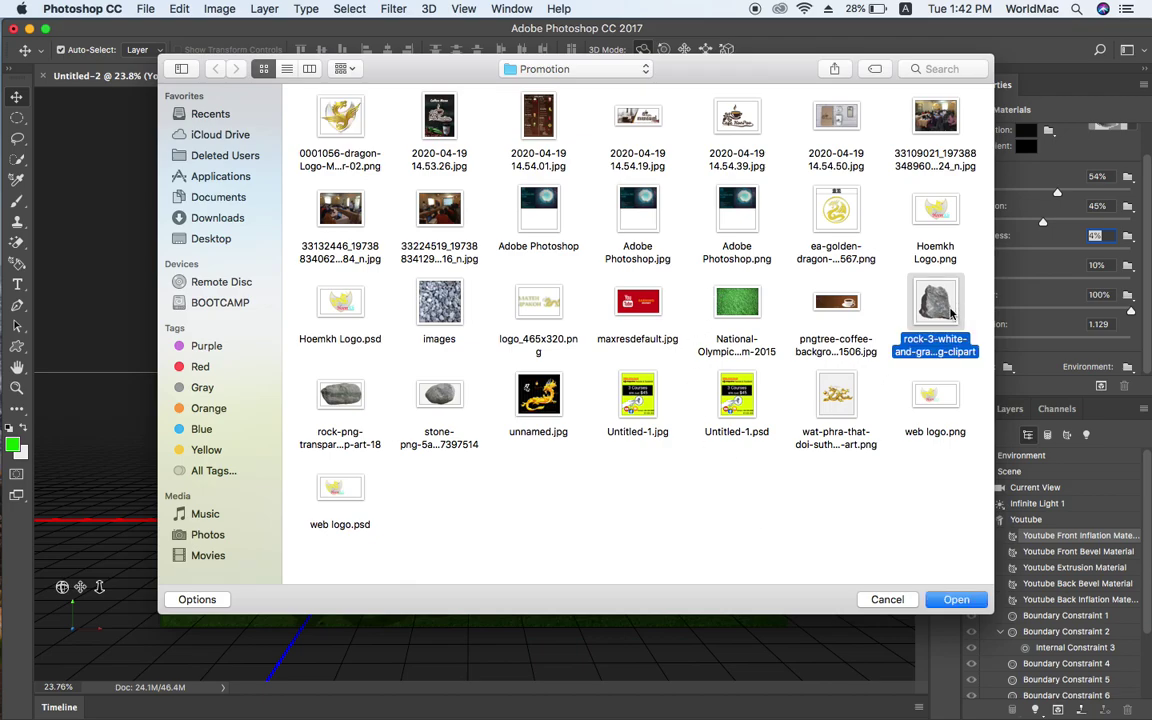
click(956, 600)
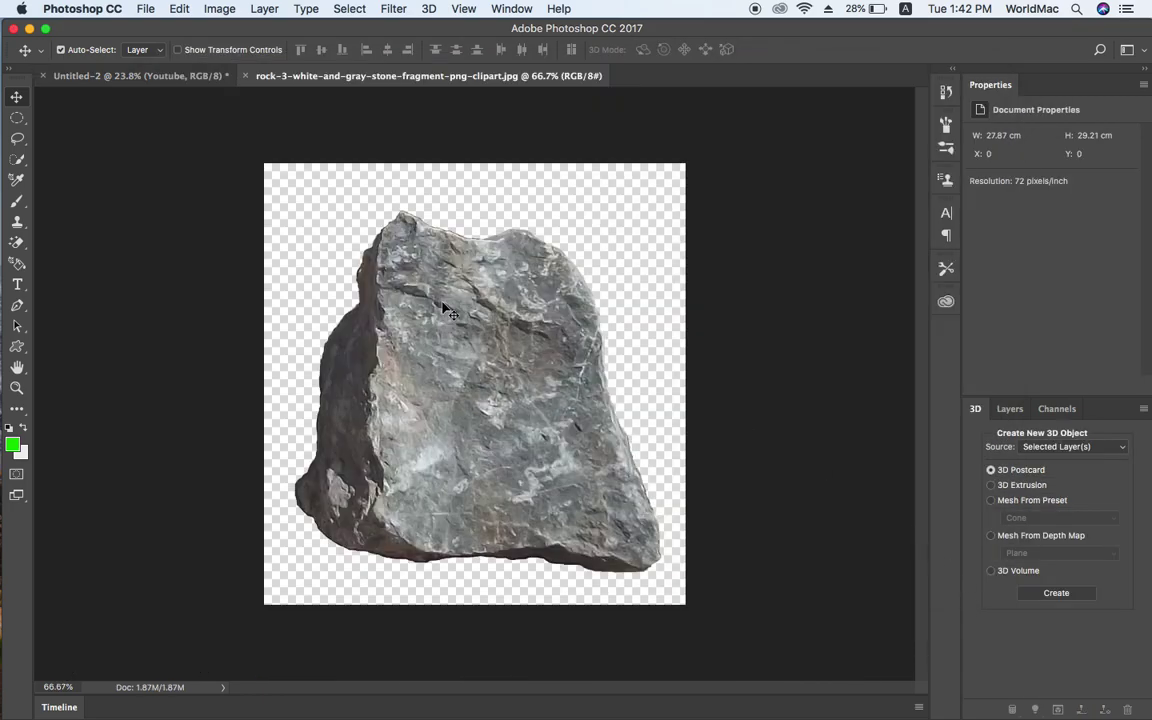
Outline a chip at the rock's top with the Pen tool and turn it into a selection.
click(17, 305)
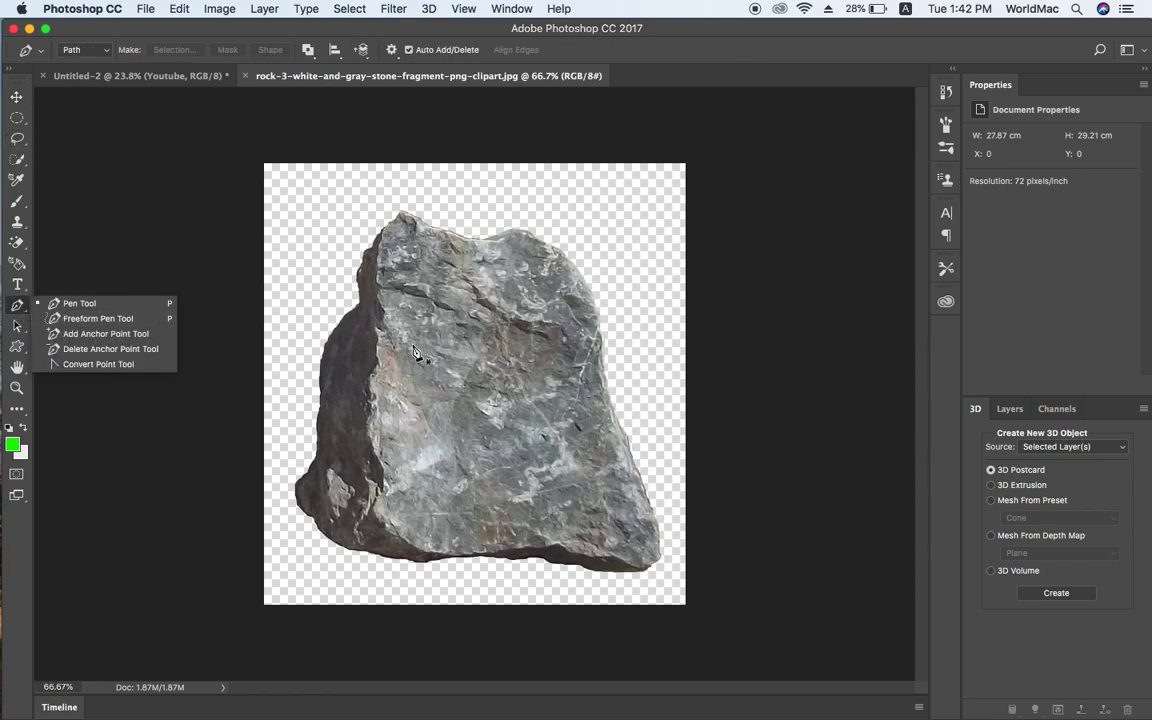
click(412, 260)
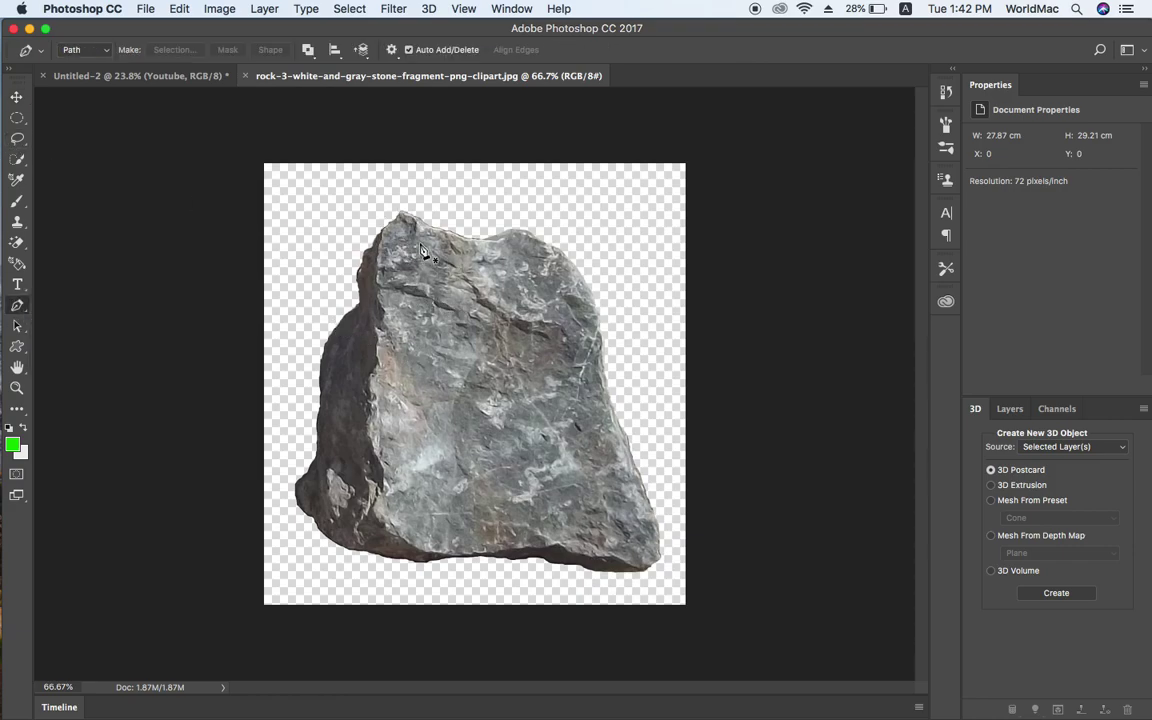
click(424, 250)
click(457, 244)
click(474, 263)
click(453, 285)
click(412, 260)
click(392, 235)
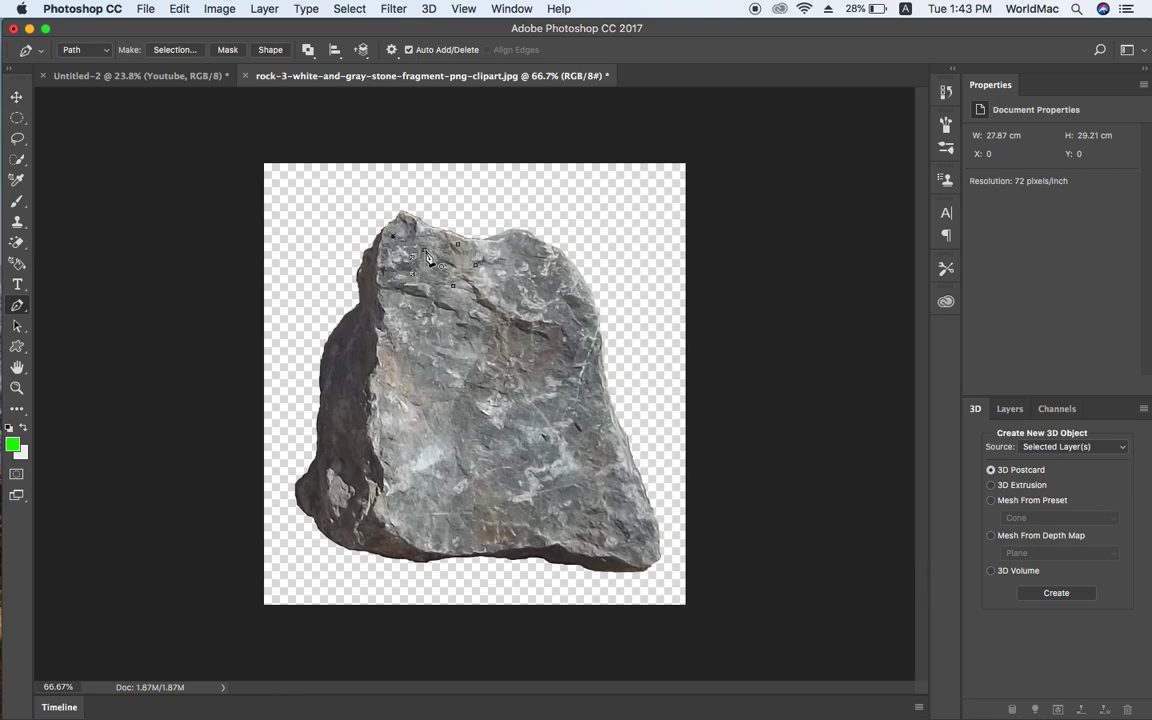
key(ctrl+Return)
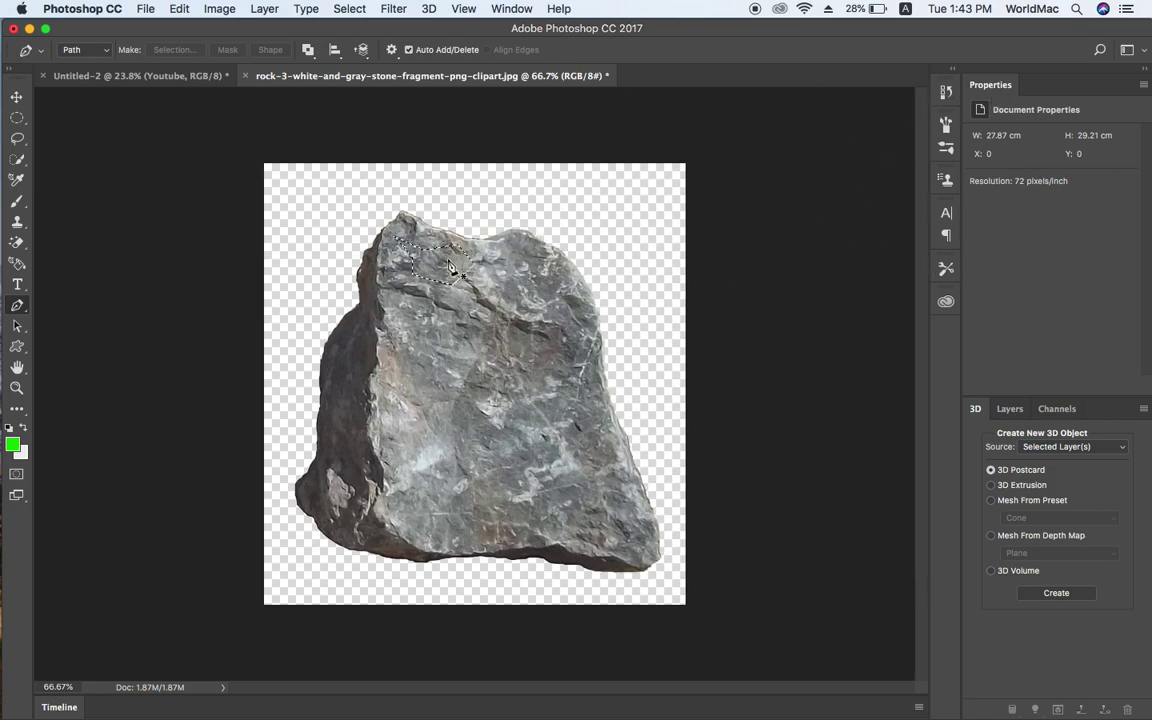
Copy the chip onto Layer 1 and move it up and to the right.
key(super+j)
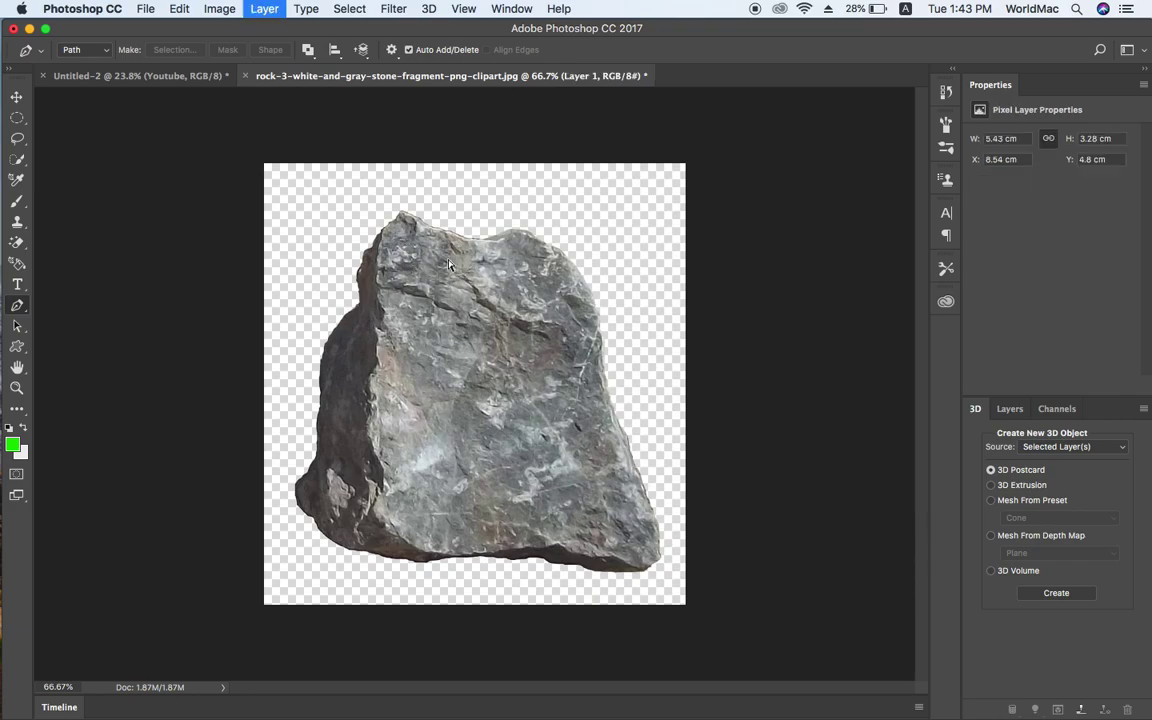
key(v)
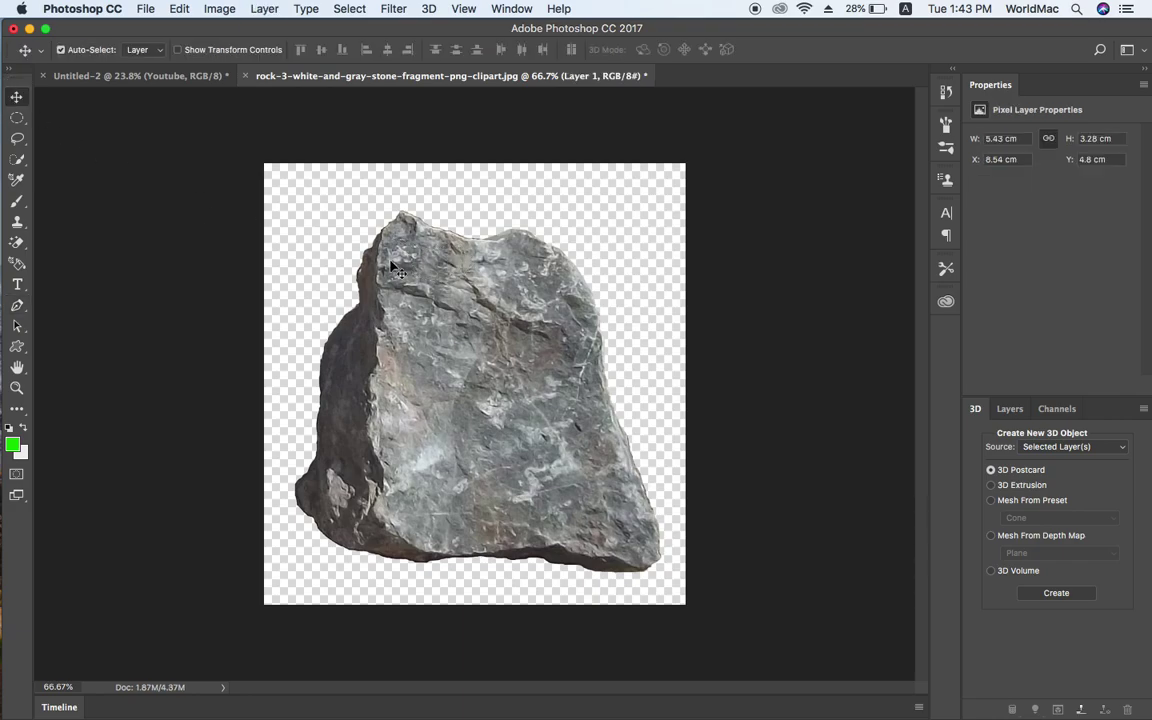
mouse_move(460, 275)
mouse_down()
mouse_move(565, 218)
mouse_move(162, 80)
mouse_up()
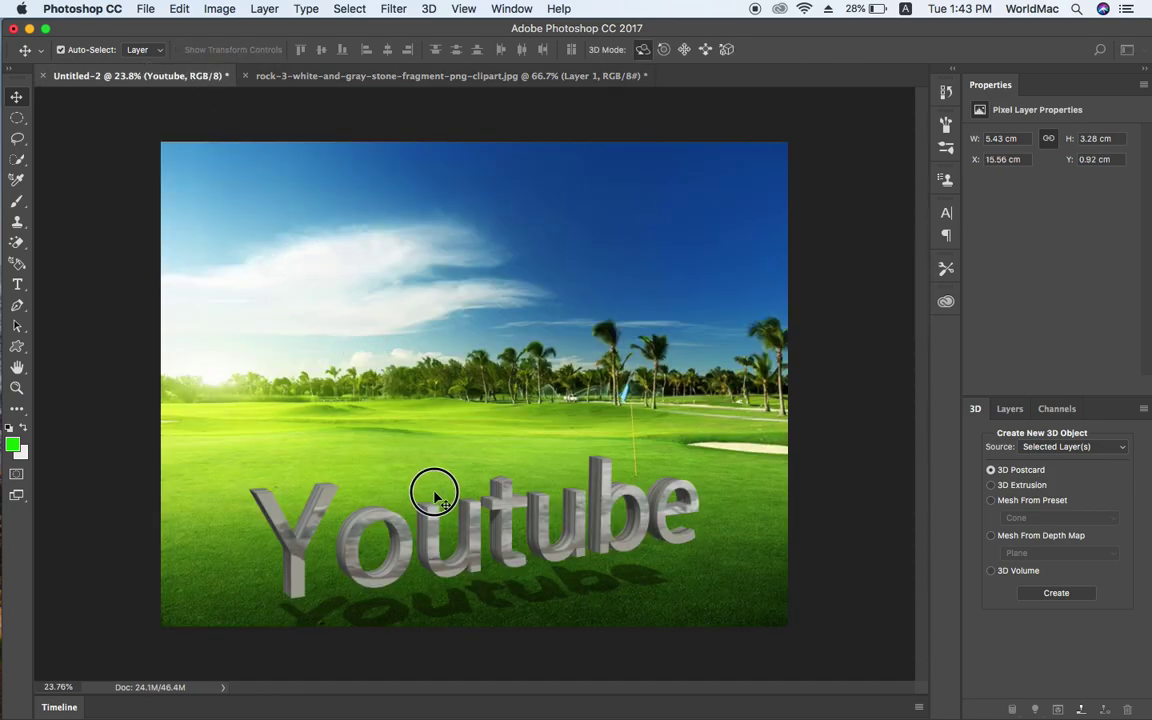
Drag the rock chip into the golf image and place it on the letter u.
drag(162, 78, 443, 510)
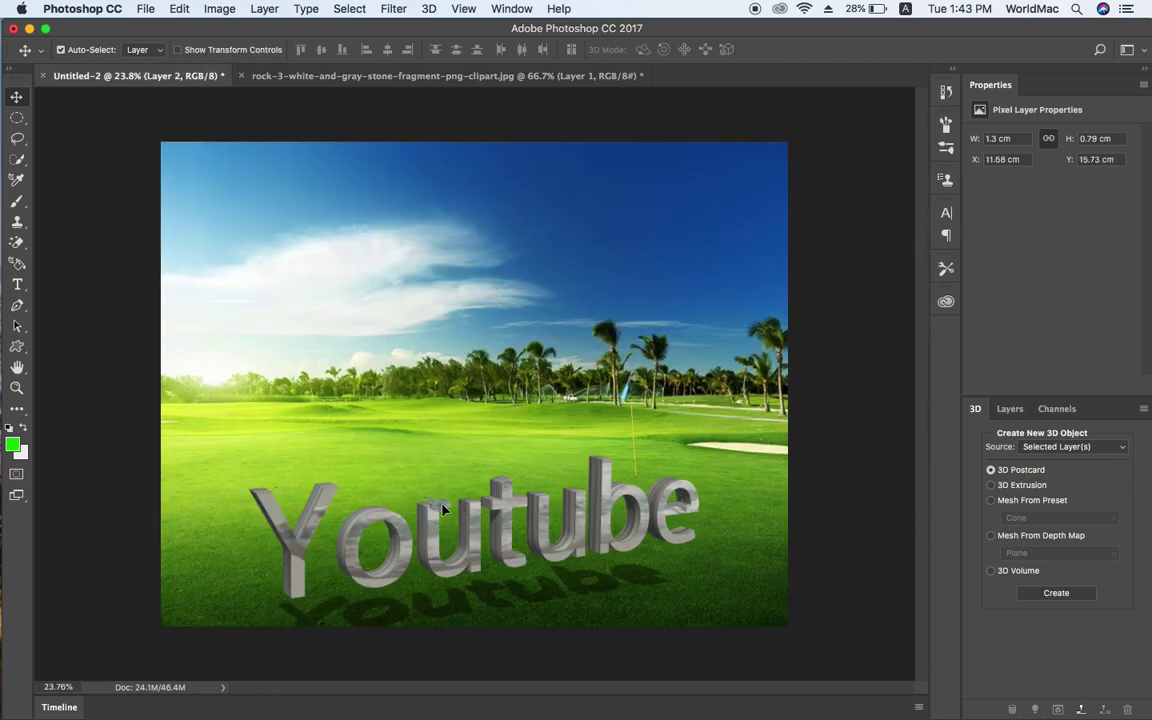
scroll(449, 538, up, 1)
scroll(449, 538, up, 2)
scroll(449, 538, up, 3)
scroll(449, 538, up, 1)
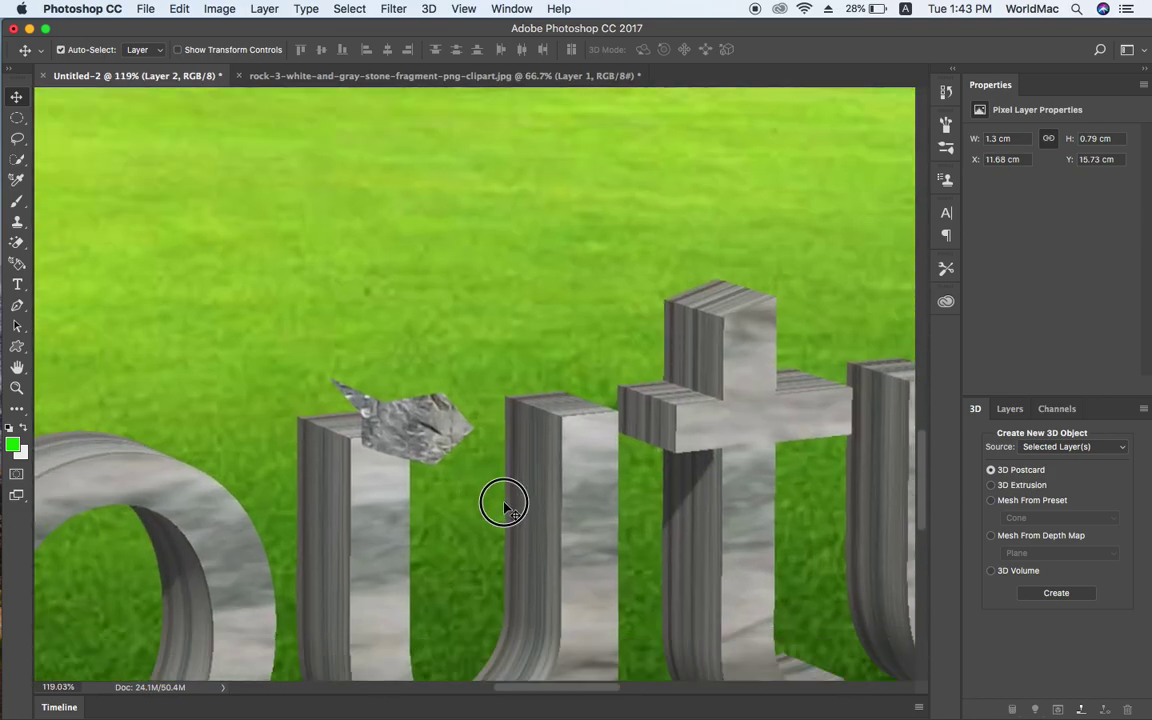
drag(490, 590, 545, 342)
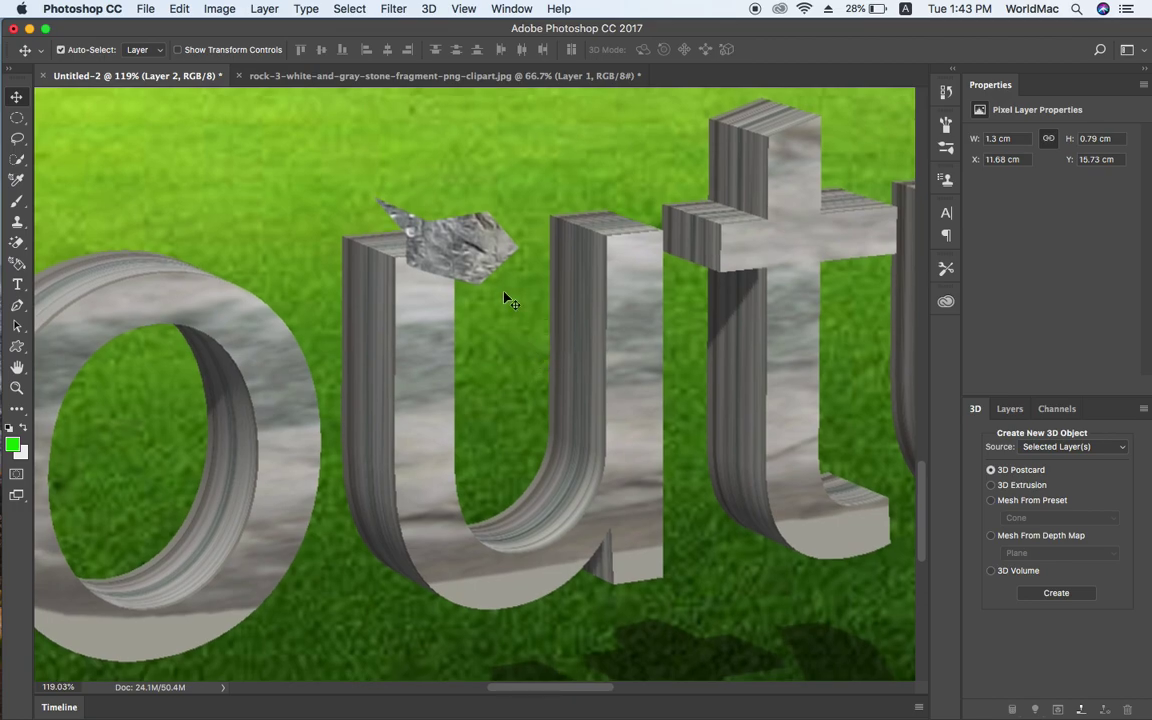
drag(466, 262, 432, 303)
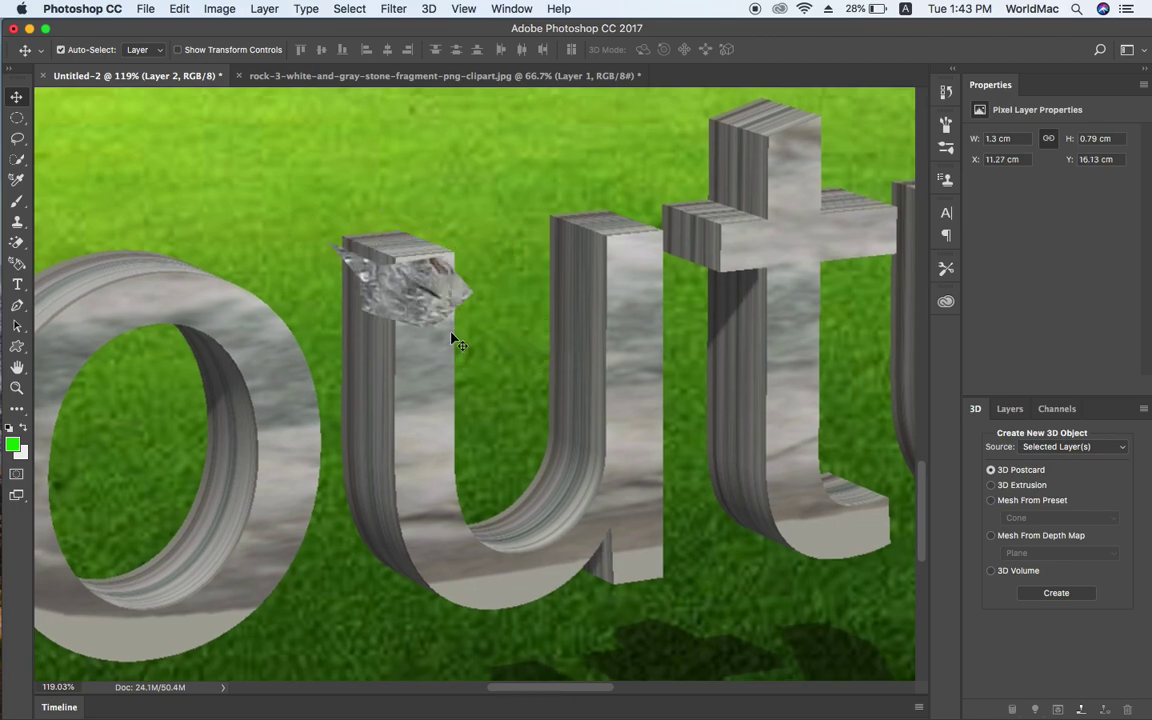
Scale the chip down to about 0.98 × 0.59 cm and apply the transform.
key(ctrl+t)
drag(472, 329, 407, 281)
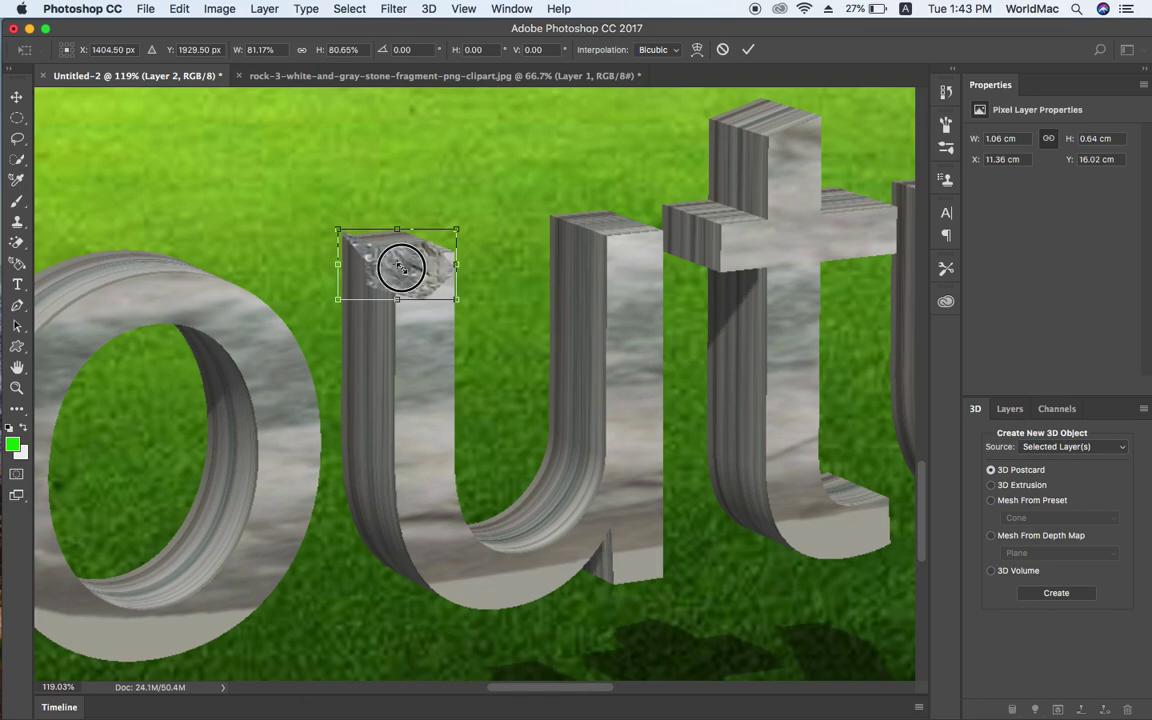
drag(456, 299, 447, 294)
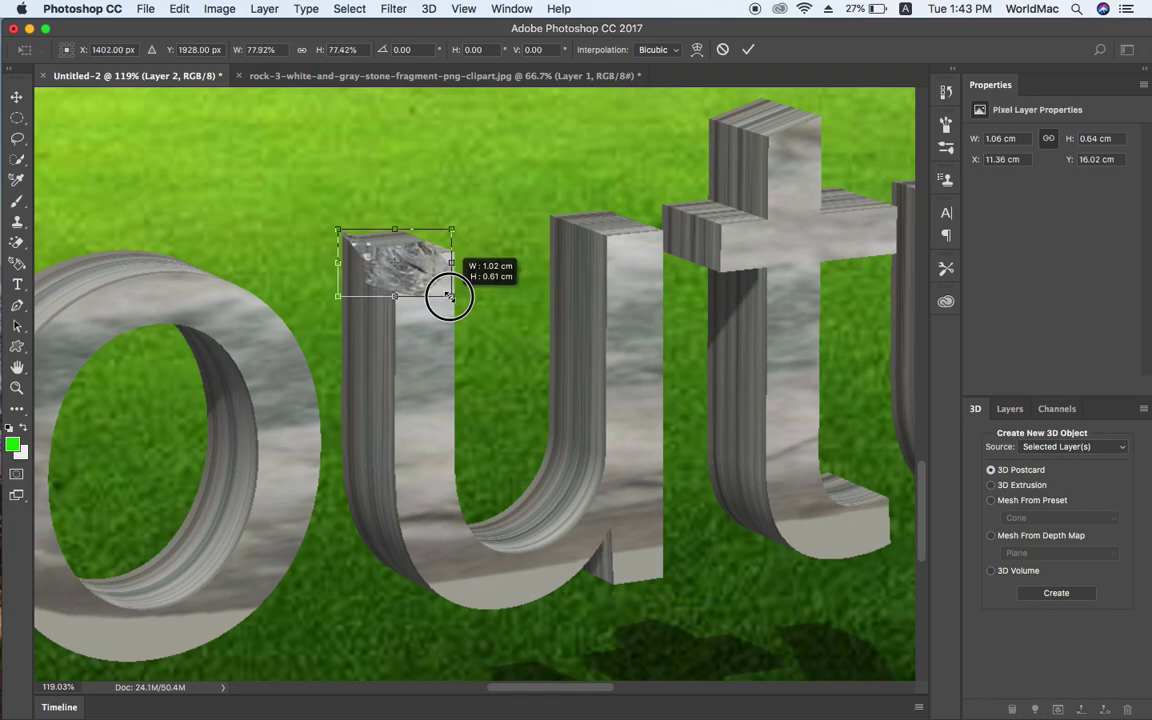
key(Return)
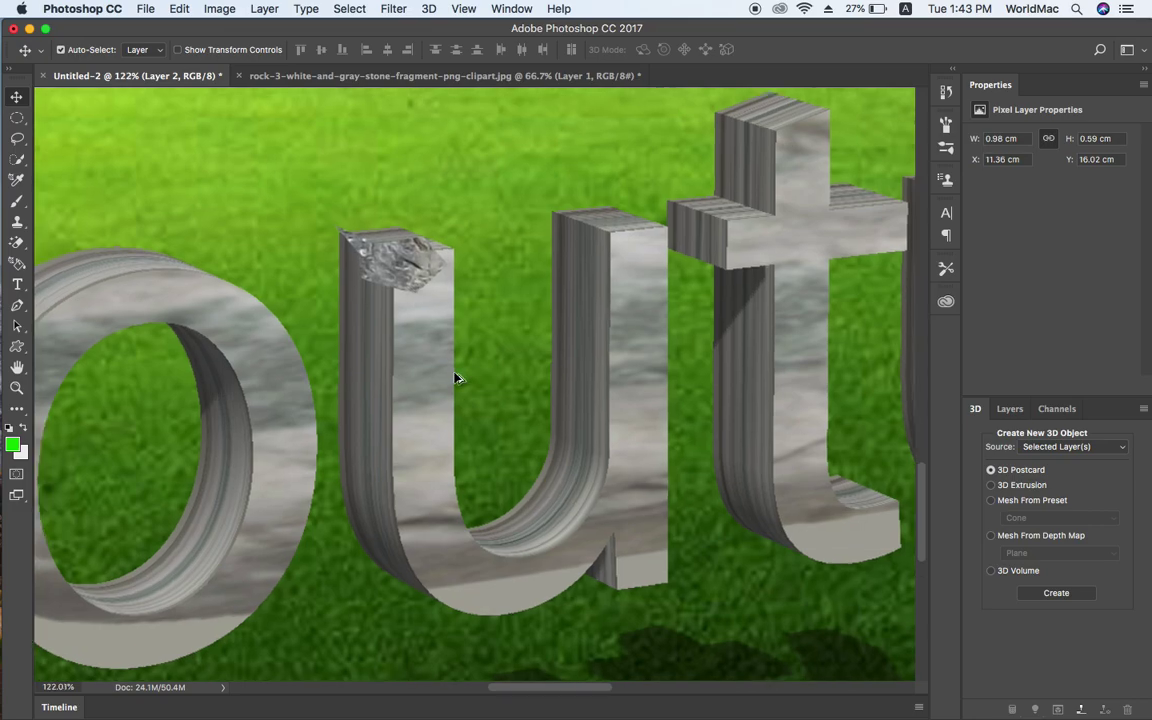
scroll(456, 380, down, 5)
scroll(456, 380, down, 5)
scroll(456, 380, up, 3)
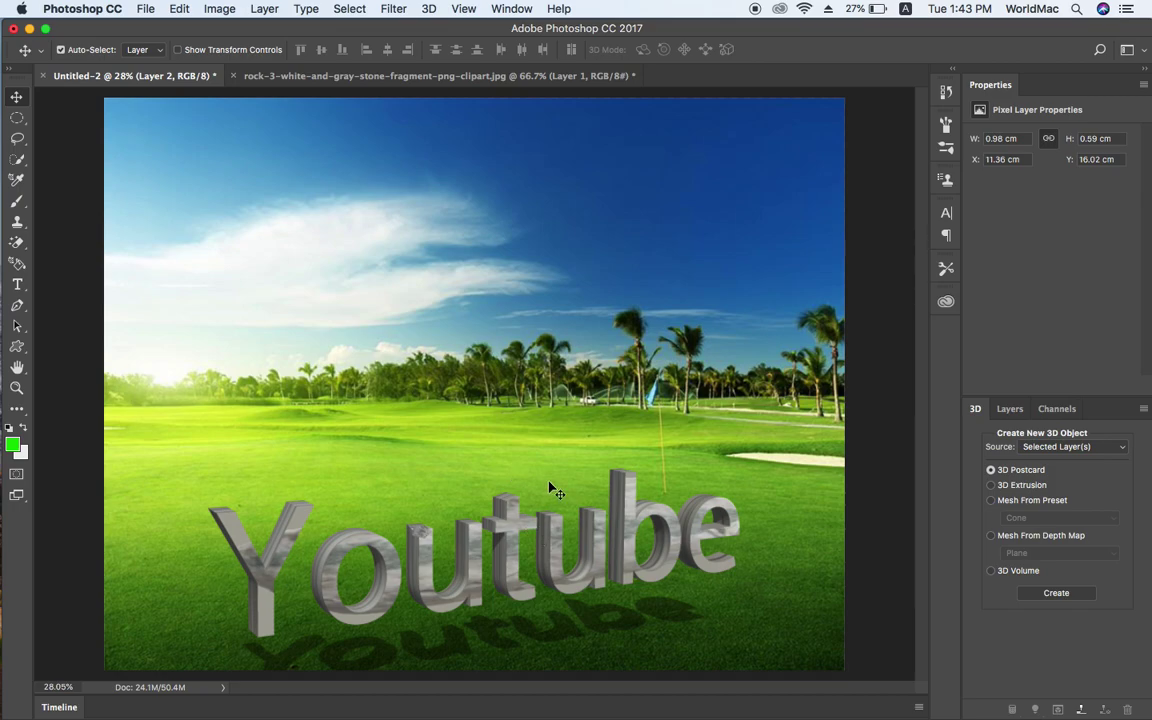
click(372, 79)
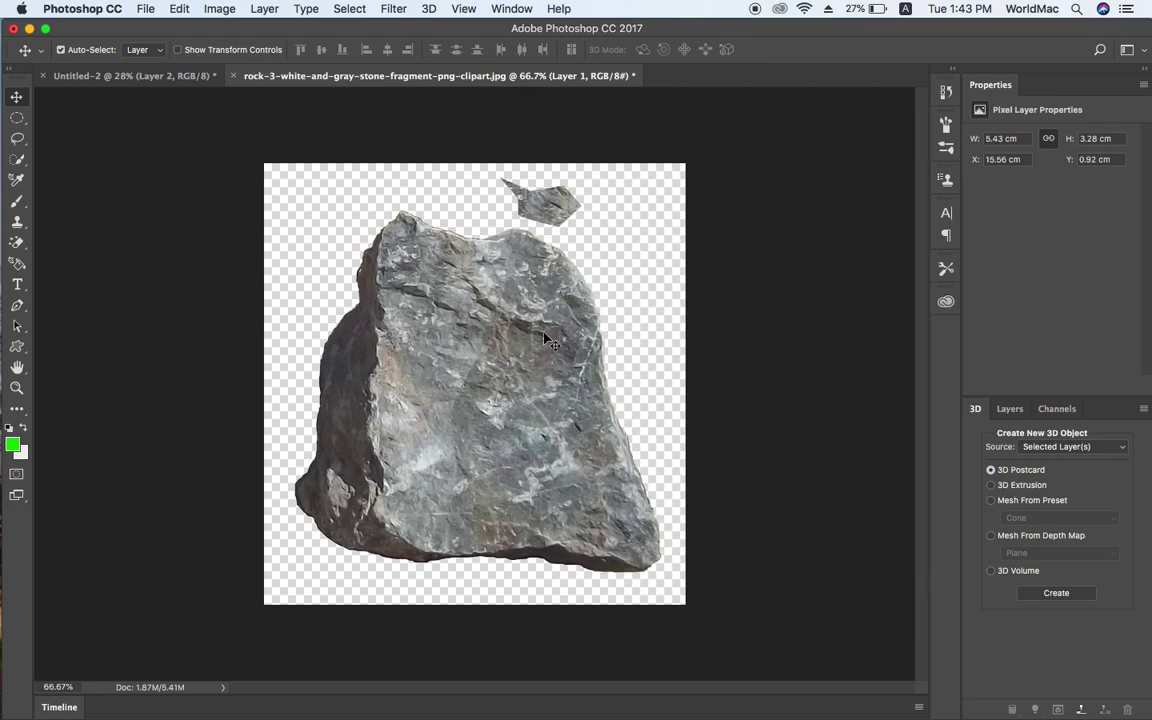
On the original rock layer, trace a thin sliver near the rock's top and make it a selection.
click(489, 298)
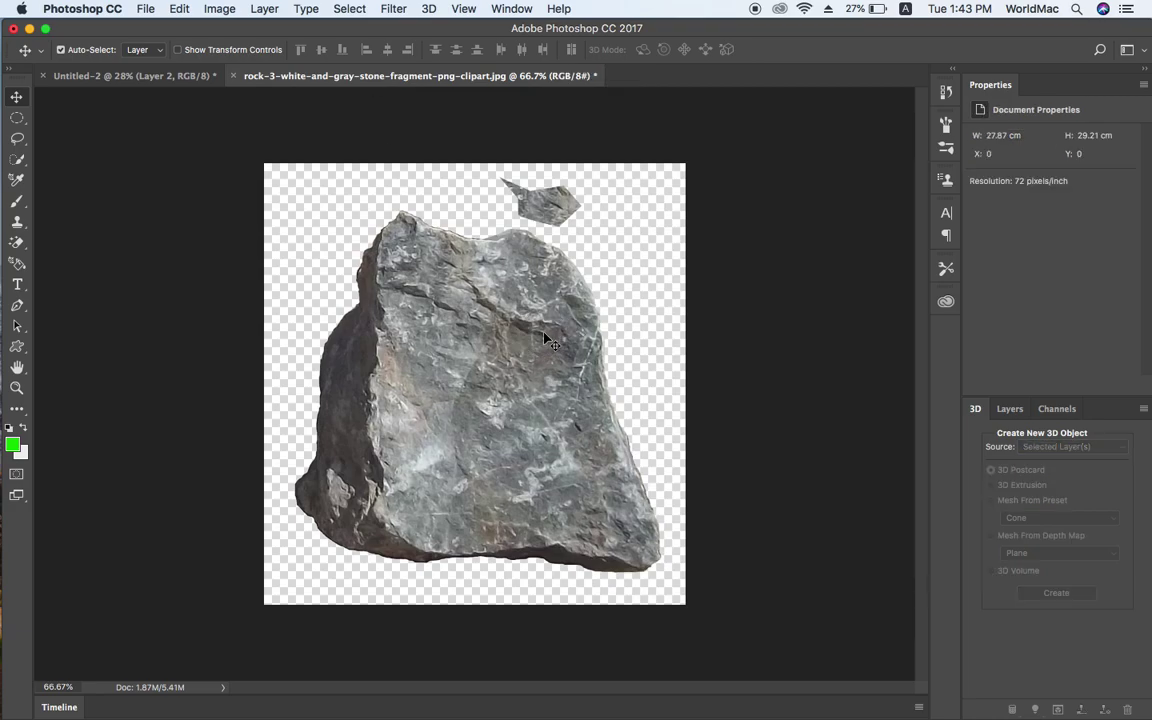
click(17, 305)
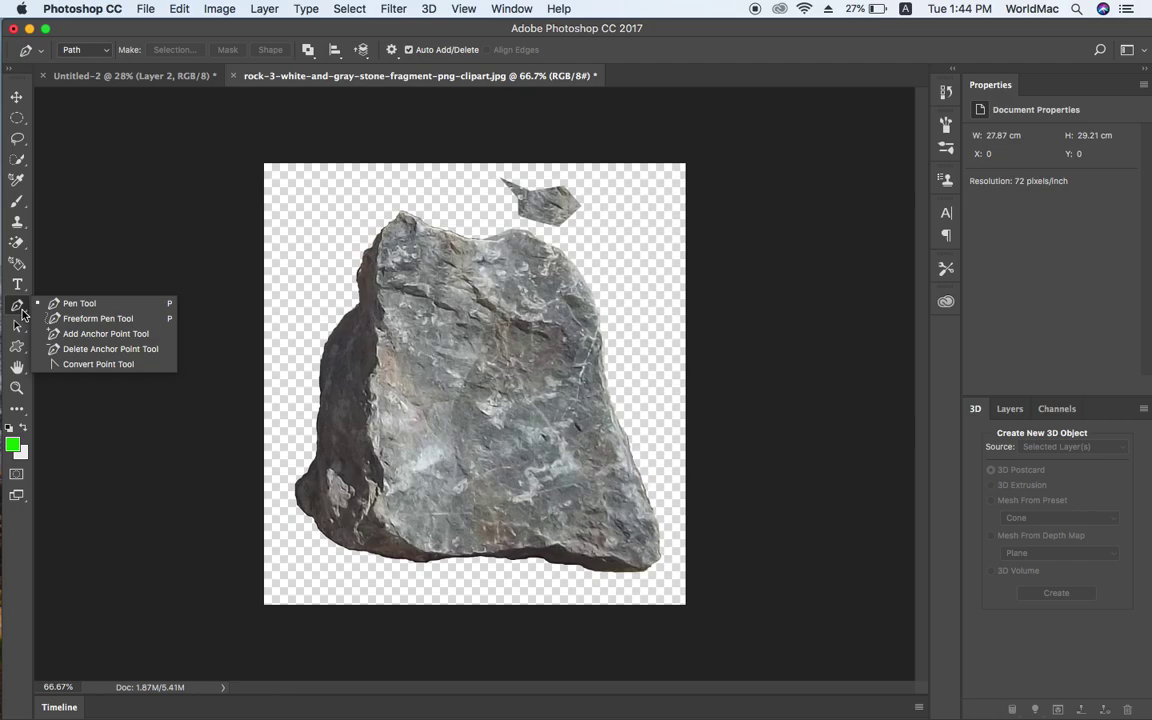
click(386, 252)
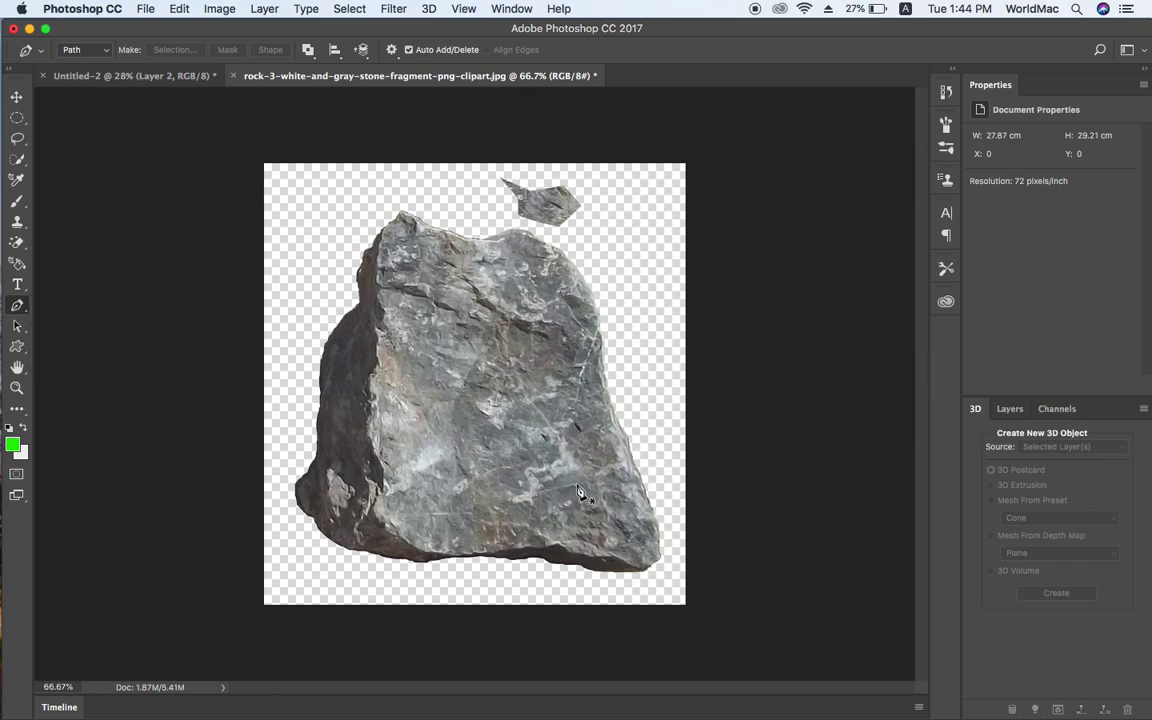
drag(434, 267, 475, 273)
click(466, 327)
click(445, 319)
key(ctrl+Return)
Trial-copy the sliver to its own layer and move it, then undo, keeping the selection.
key(ctrl+j)
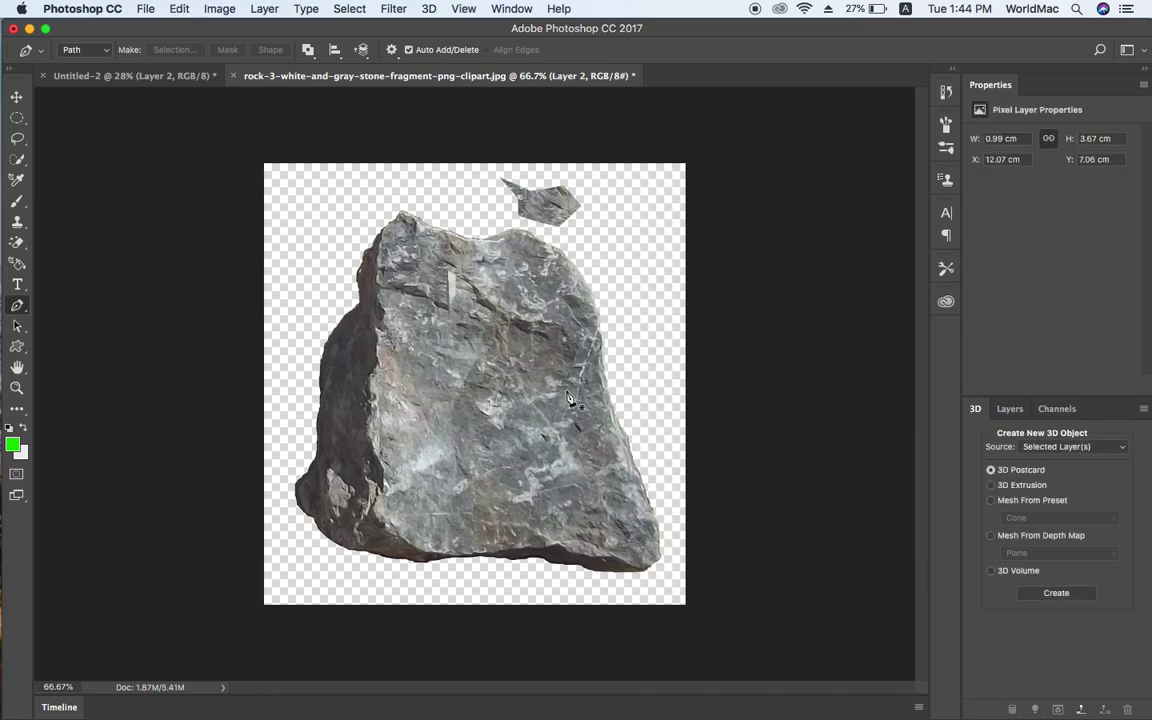
key(v)
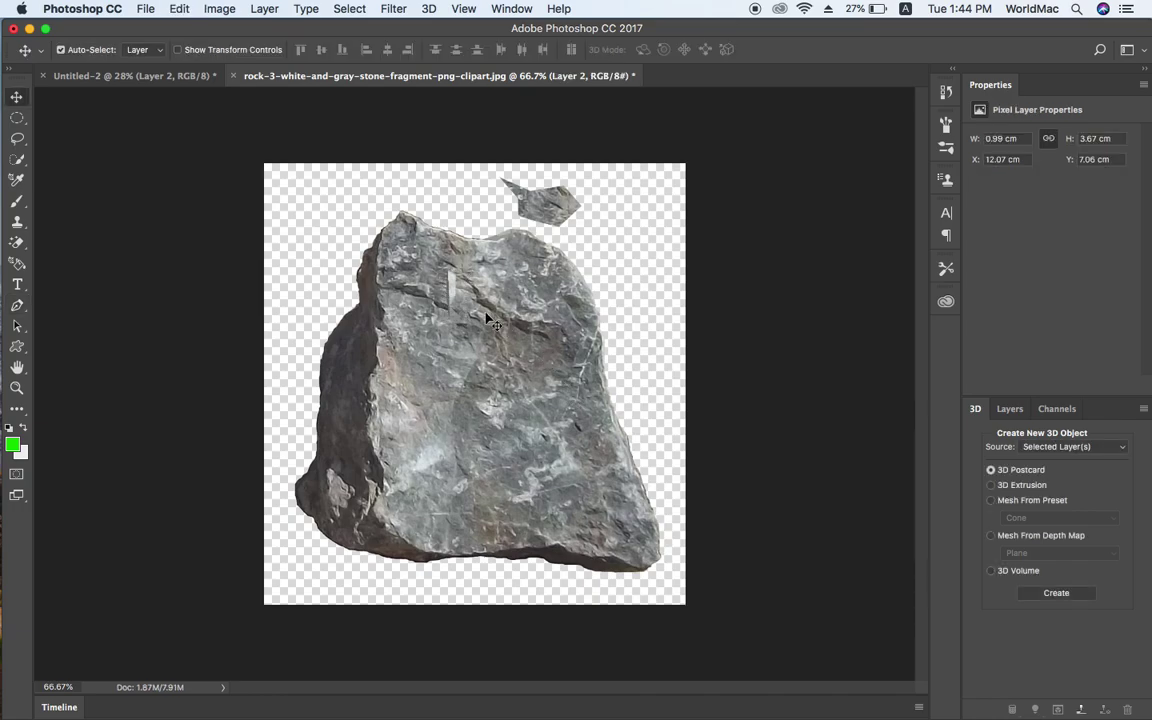
mouse_move(464, 308)
mouse_down()
mouse_move(476, 313)
mouse_move(452, 312)
mouse_up()
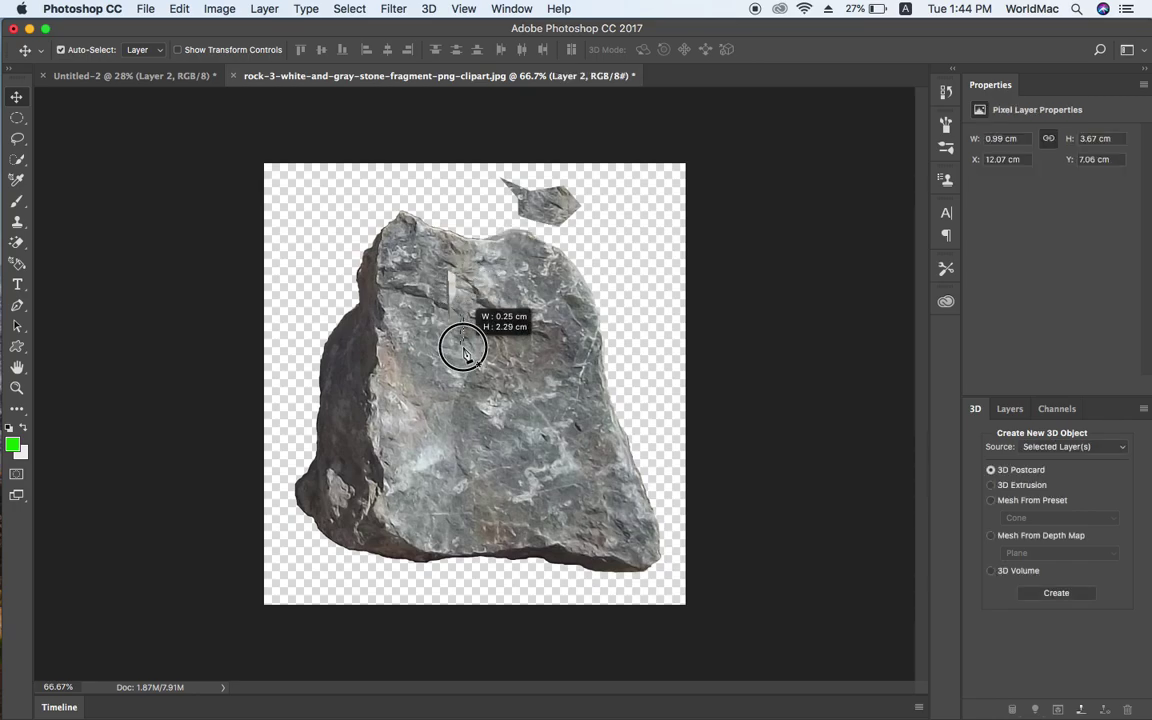
key(ctrl+z)
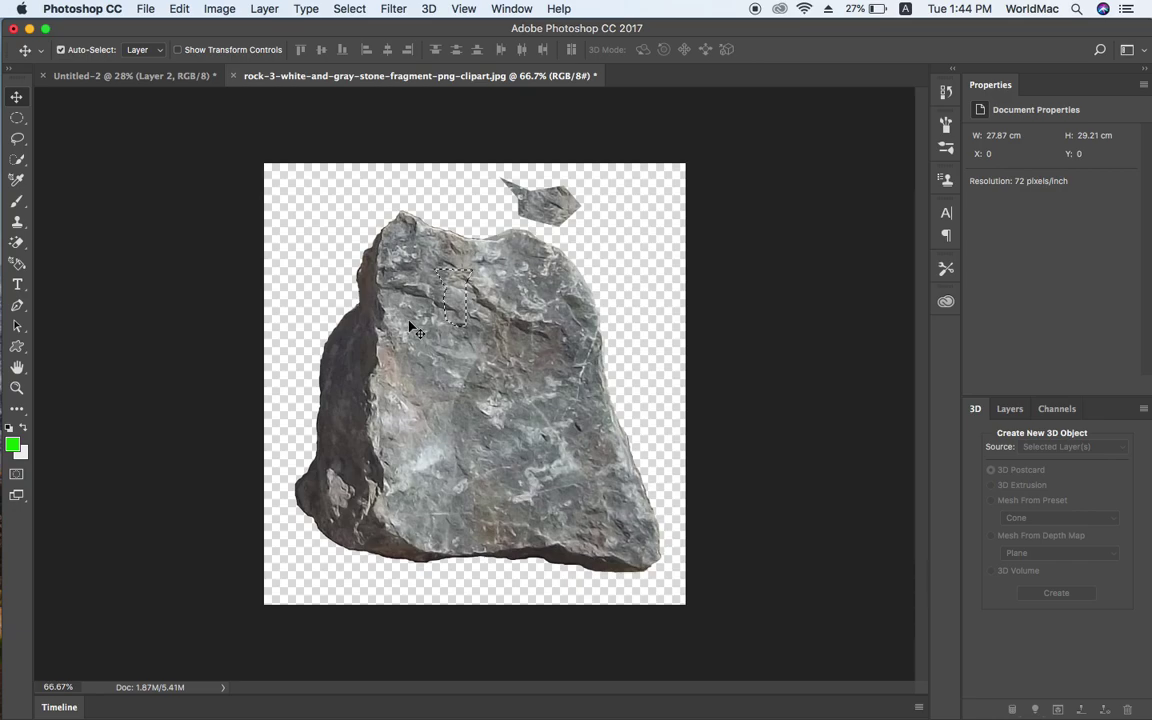
click(455, 298)
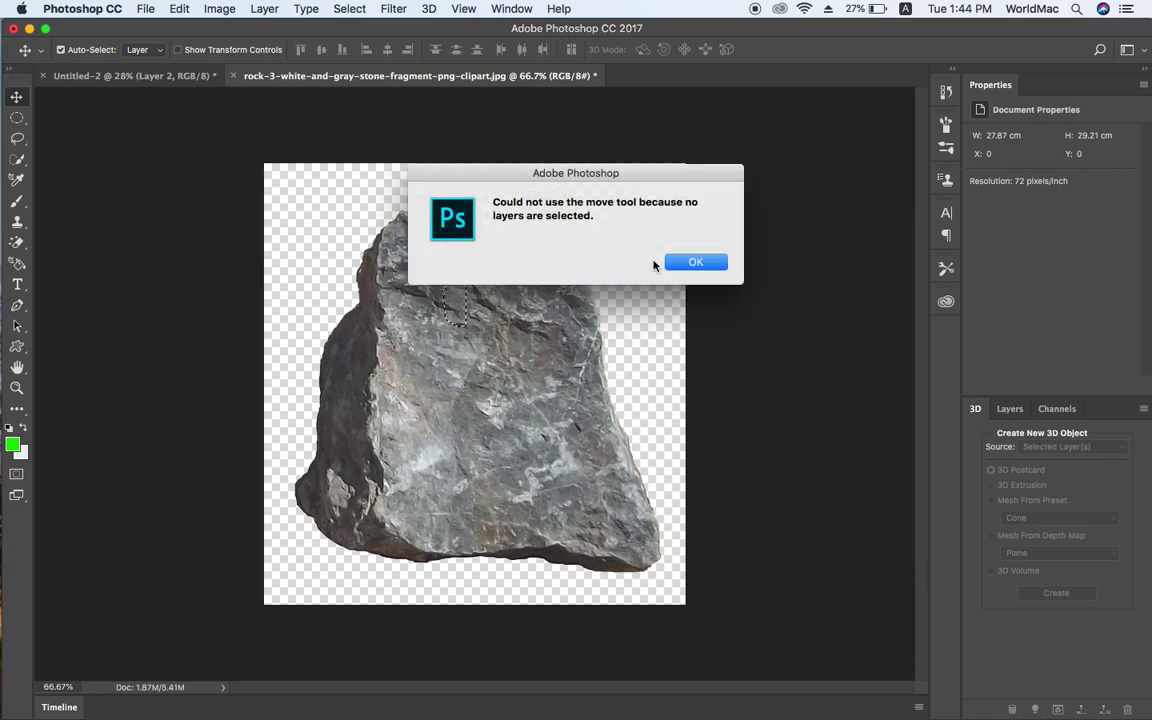
Dismiss the warning, activate the Background rock layer, and drag the selected chip up-right off the rock.
click(697, 263)
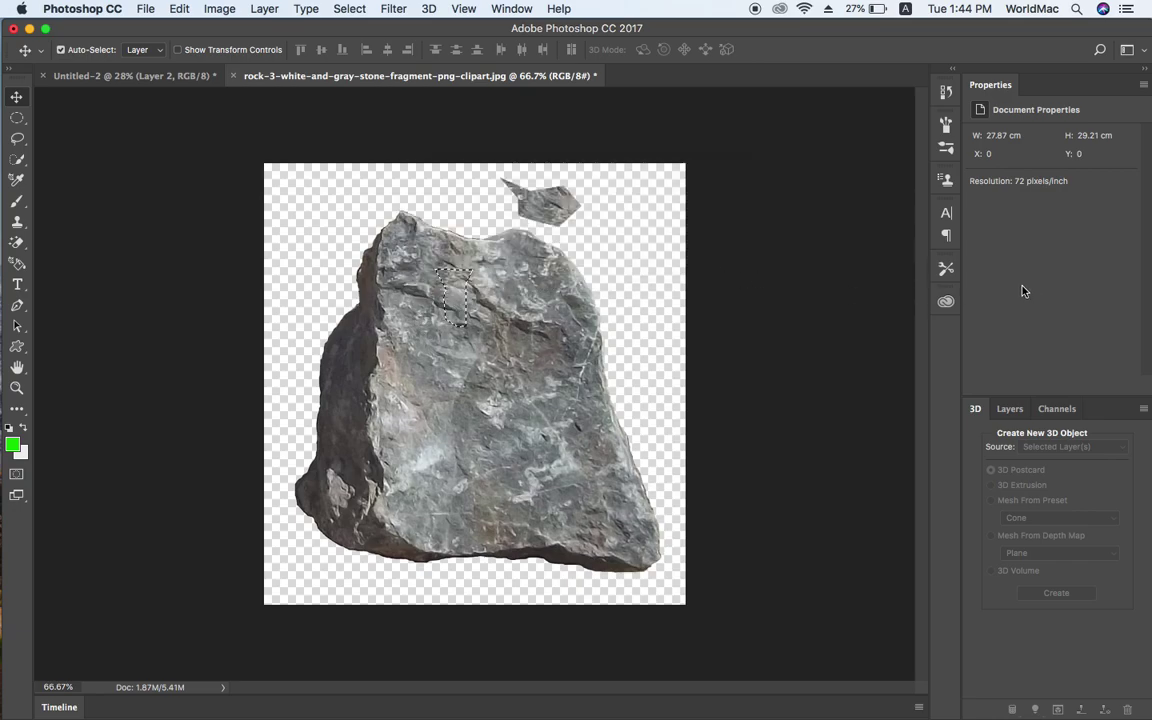
click(1010, 408)
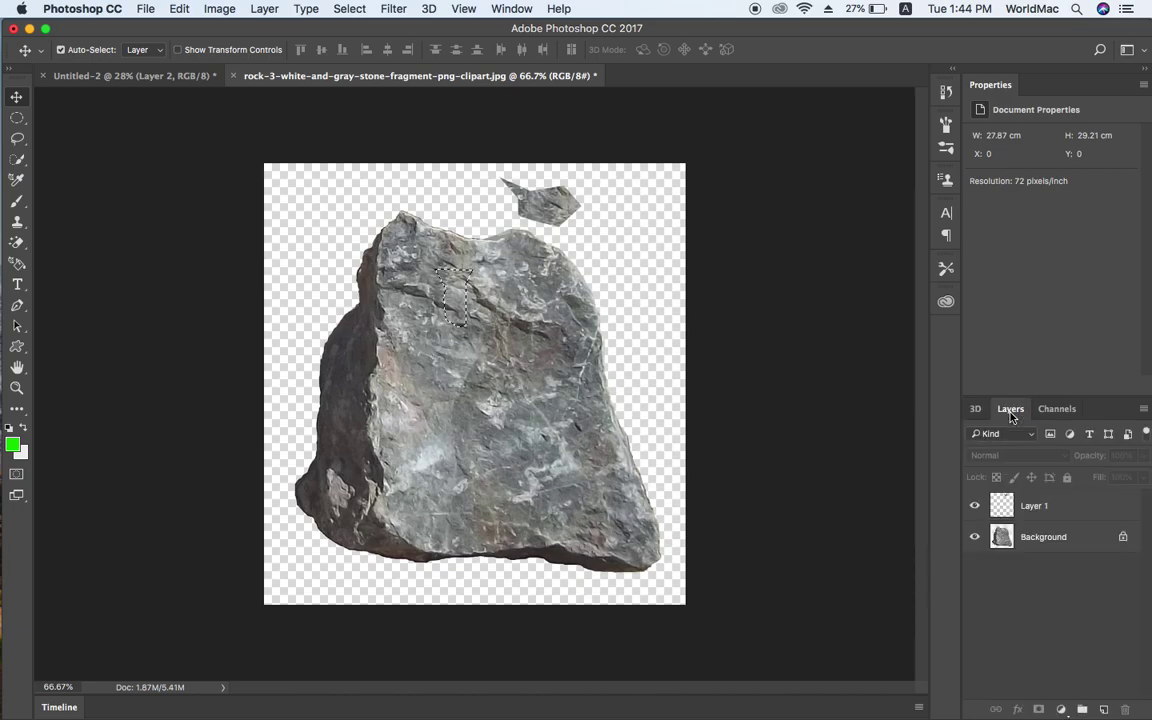
click(1044, 537)
drag(458, 292, 604, 262)
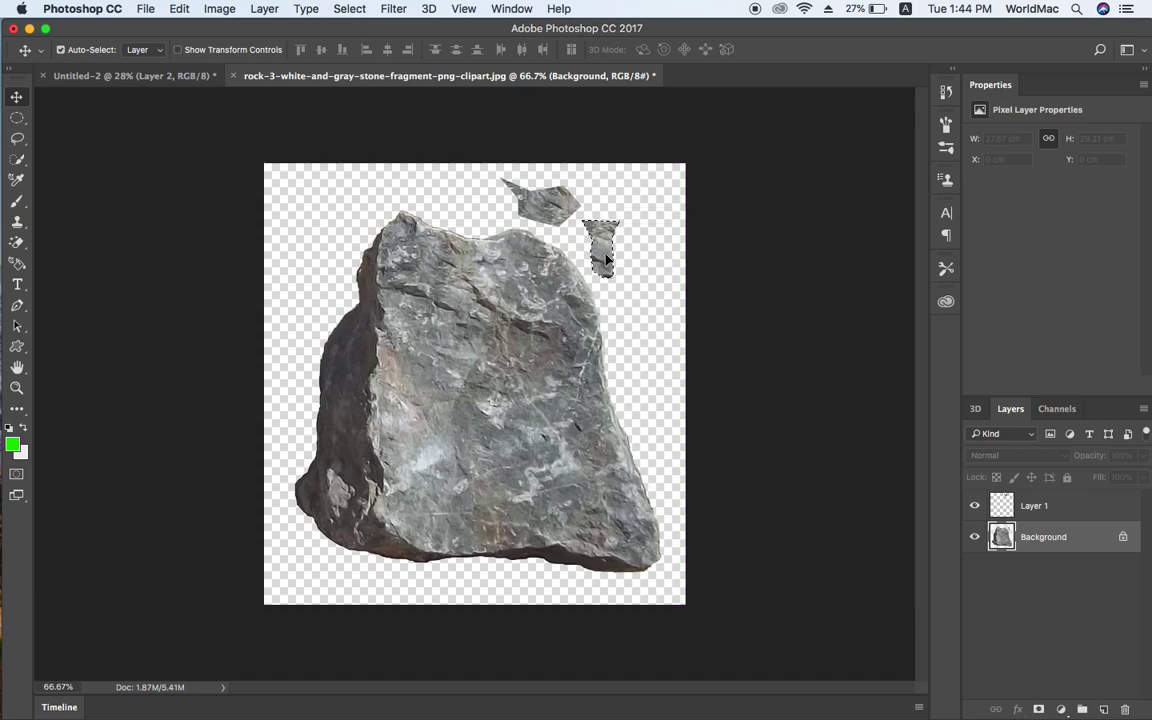
drag(605, 258, 145, 78)
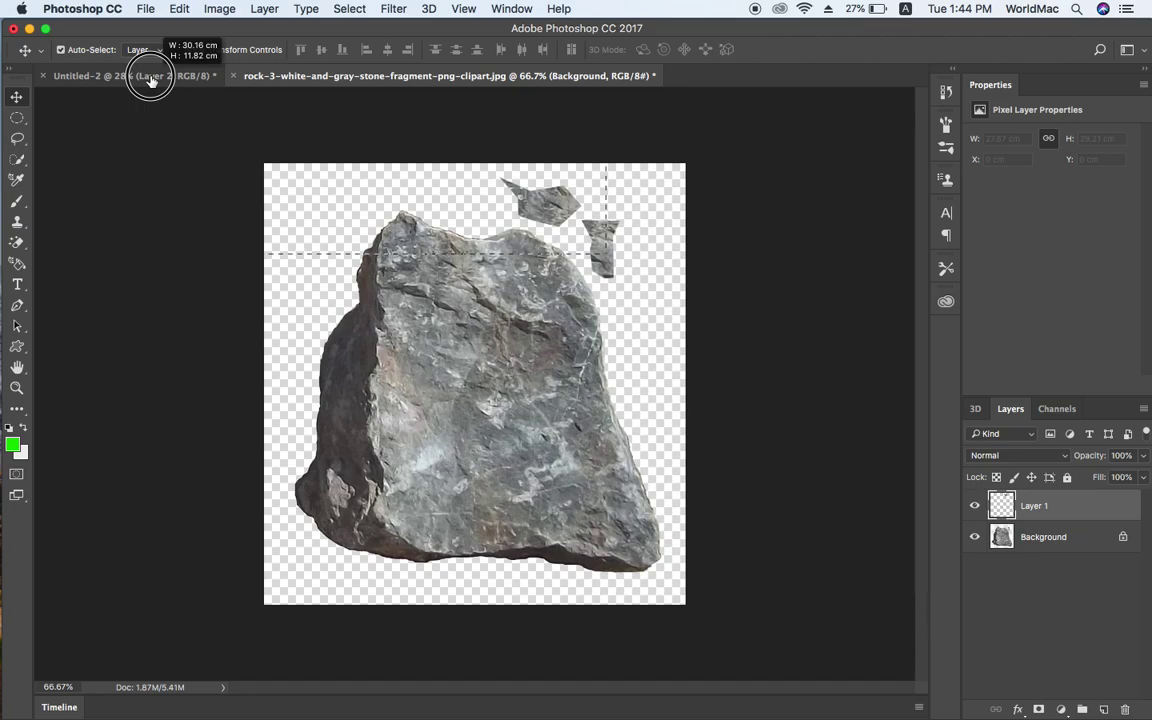
drag(145, 78, 145, 78)
Reselect the Background layer, copy the chip onto its own layer, and drag it toward the golf image.
click(608, 255)
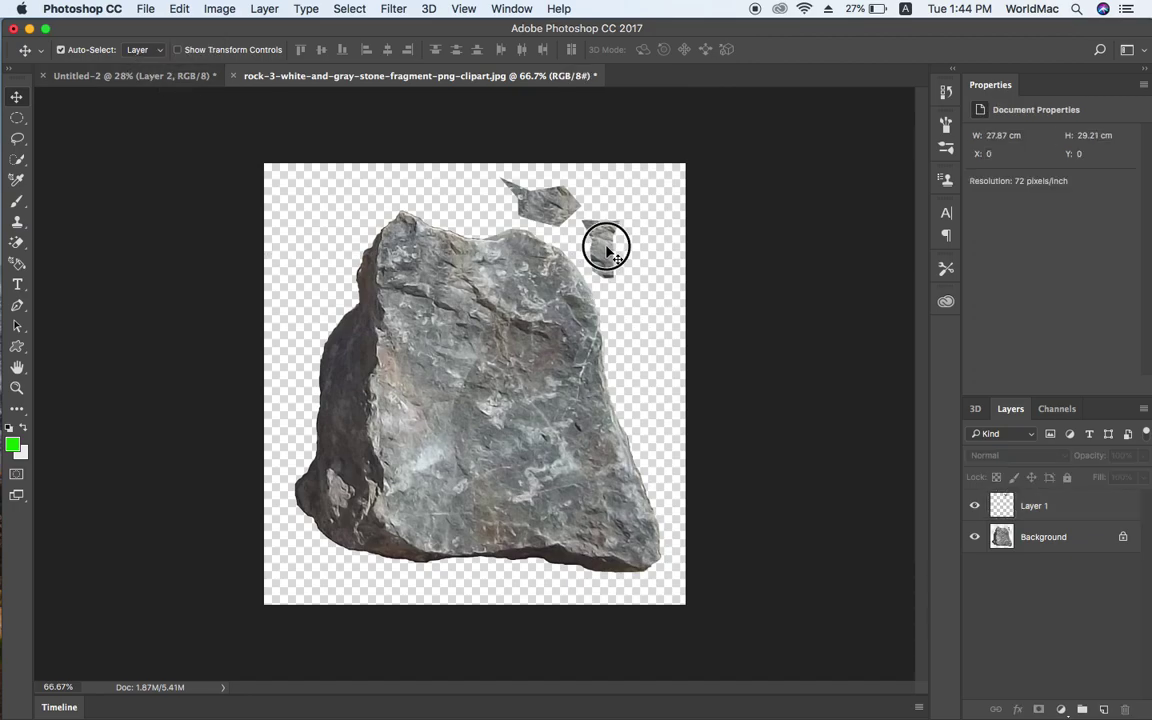
drag(610, 255, 398, 185)
click(599, 239)
super+click(610, 258)
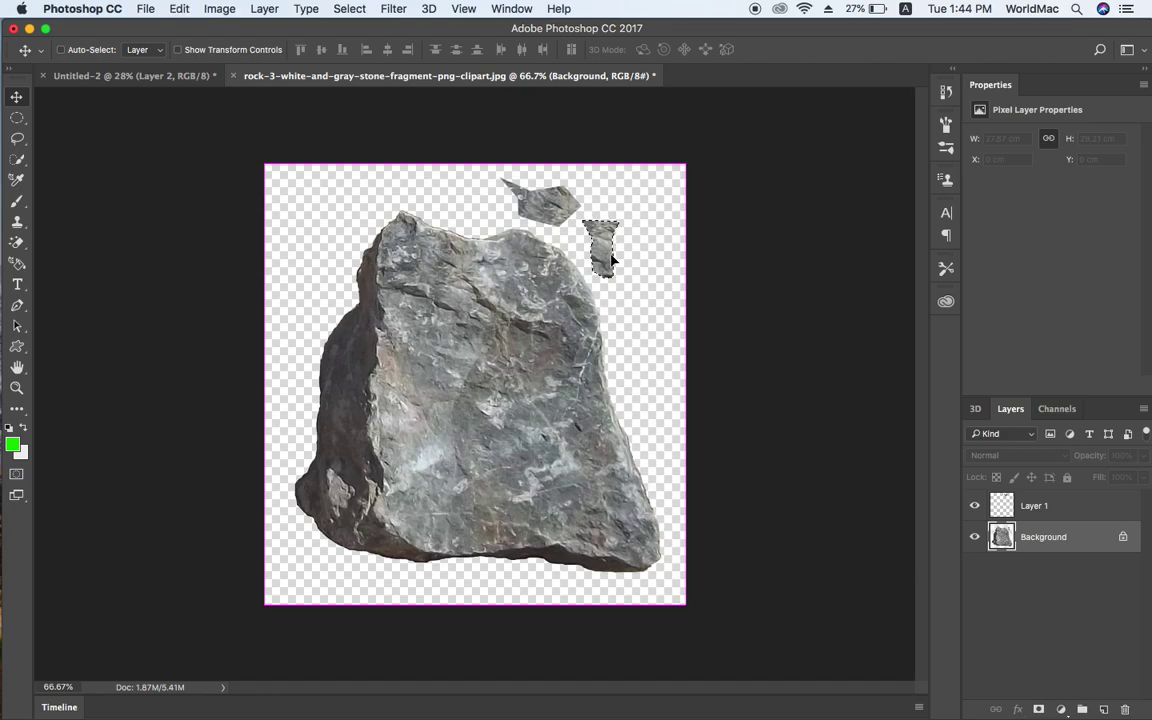
key(super+j)
mouse_move(606, 255)
mouse_down()
mouse_move(155, 82)
mouse_move(452, 525)
mouse_move(501, 457)
mouse_move(630, 537)
mouse_up()
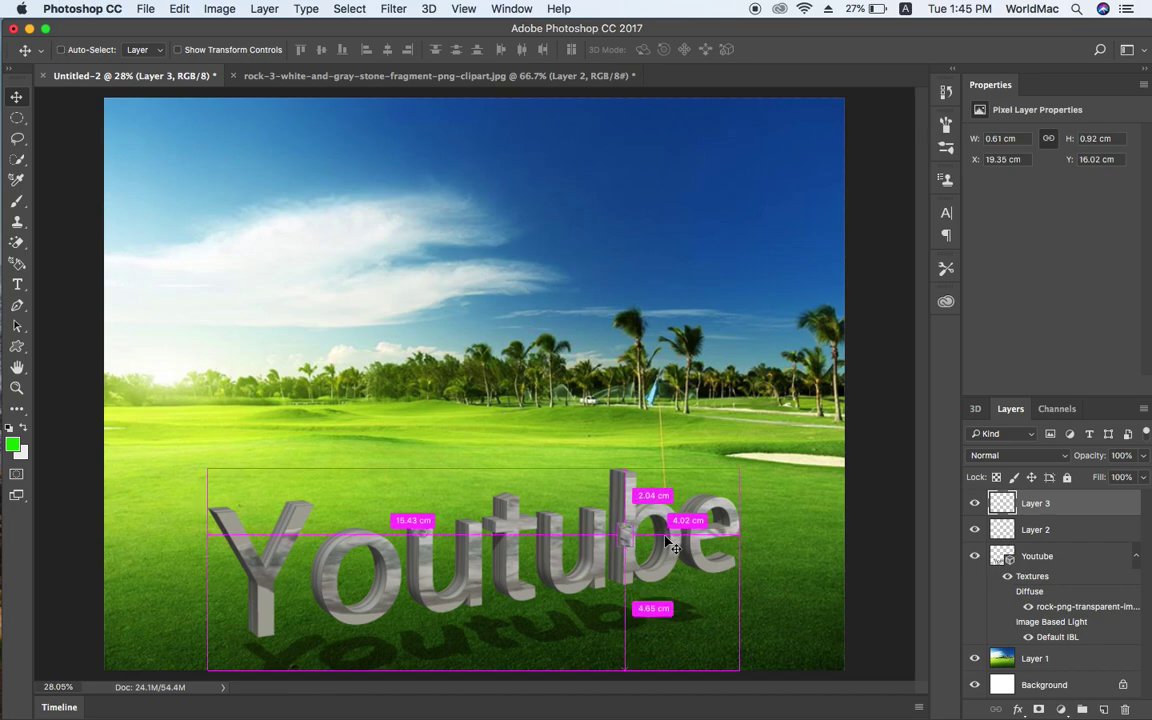
Scale the rock chip up to about 1.17 × 2.17 cm on the Youtube 'b', then drag a copy toward the Y.
key(ctrl+t)
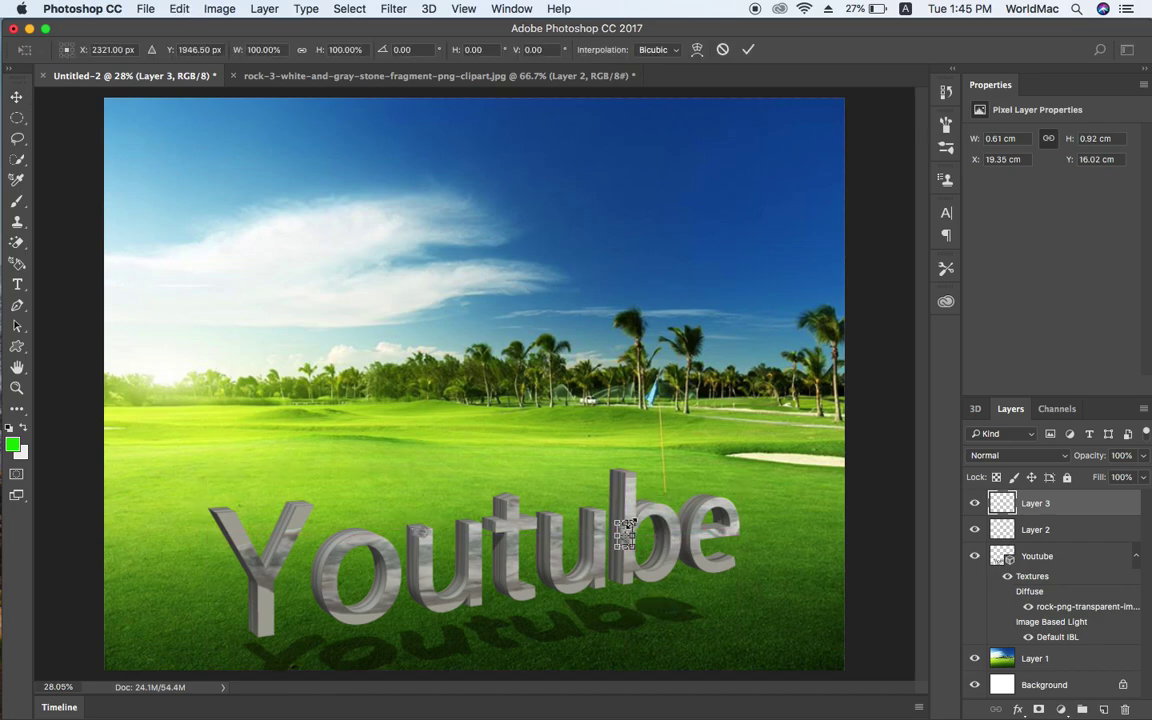
mouse_move(634, 521)
mouse_down()
mouse_move(641, 511)
mouse_move(633, 552)
mouse_move(614, 567)
mouse_up()
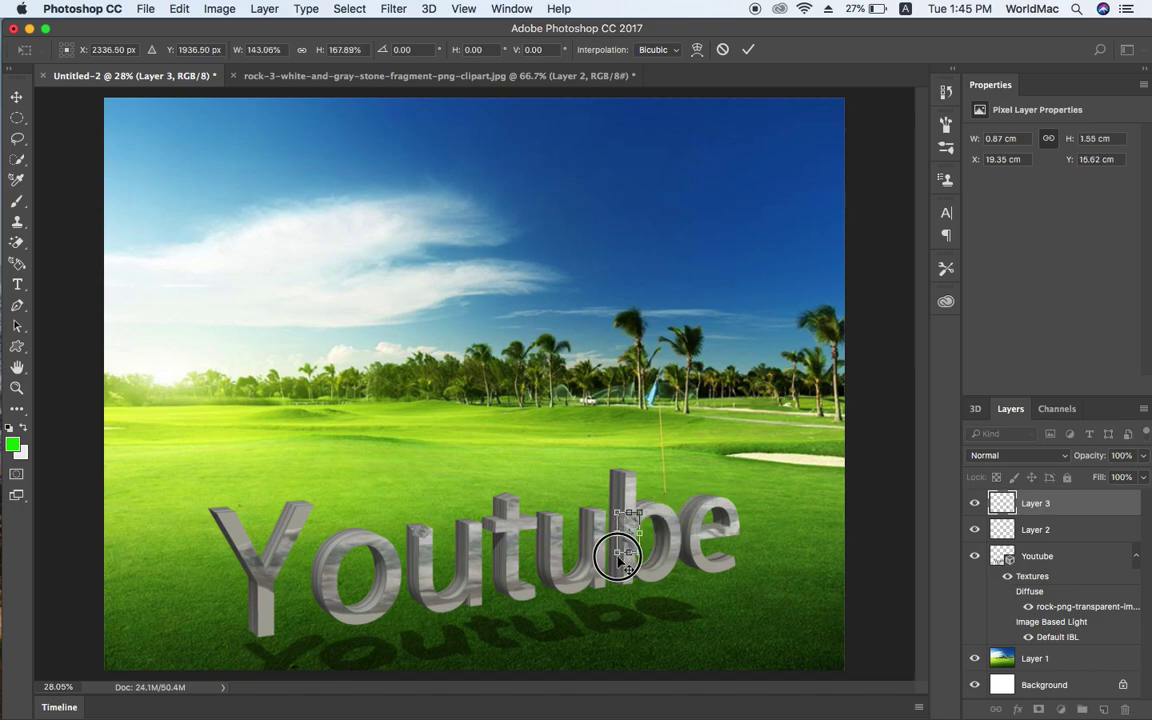
drag(612, 566, 609, 570)
key(Return)
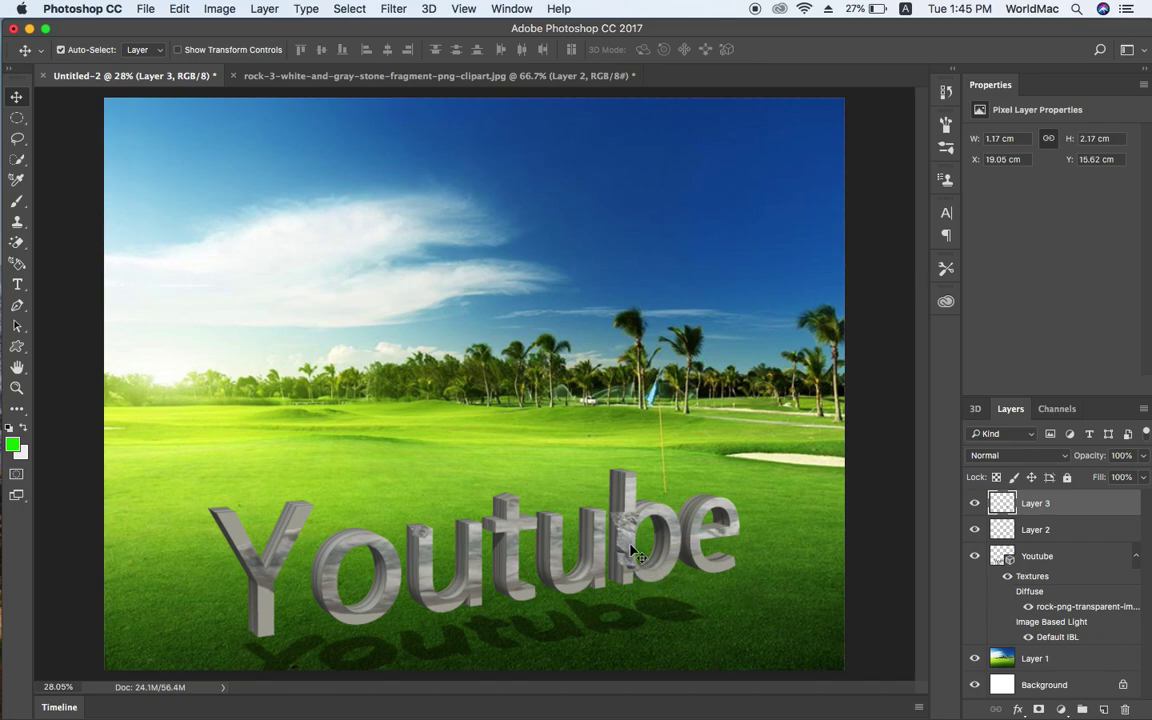
drag(628, 545, 262, 591)
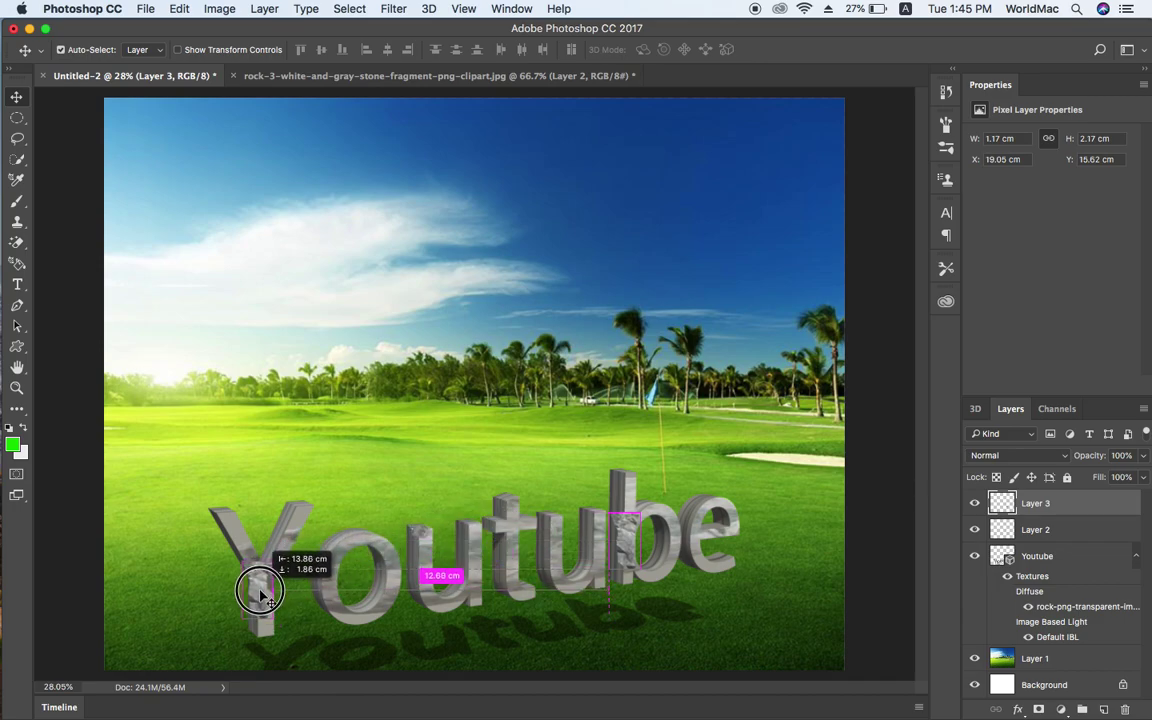
Place duplicate rock chips on the Y, t and e of Youtube.
drag(262, 591, 259, 589)
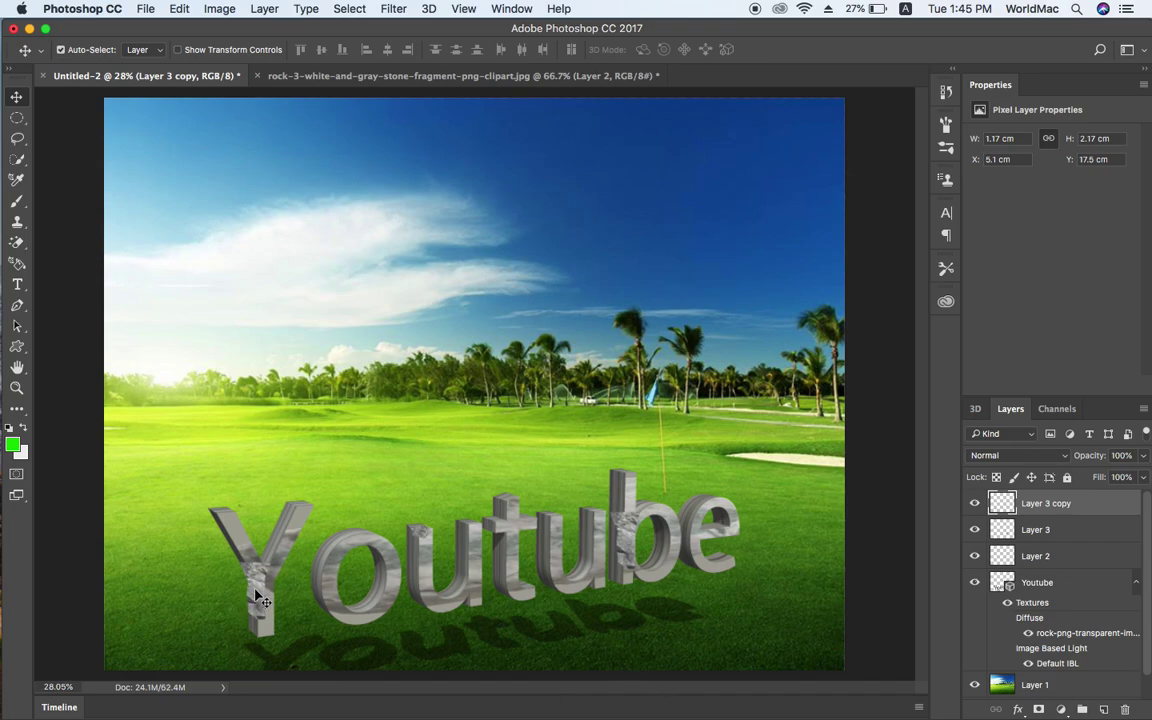
drag(258, 598, 522, 545)
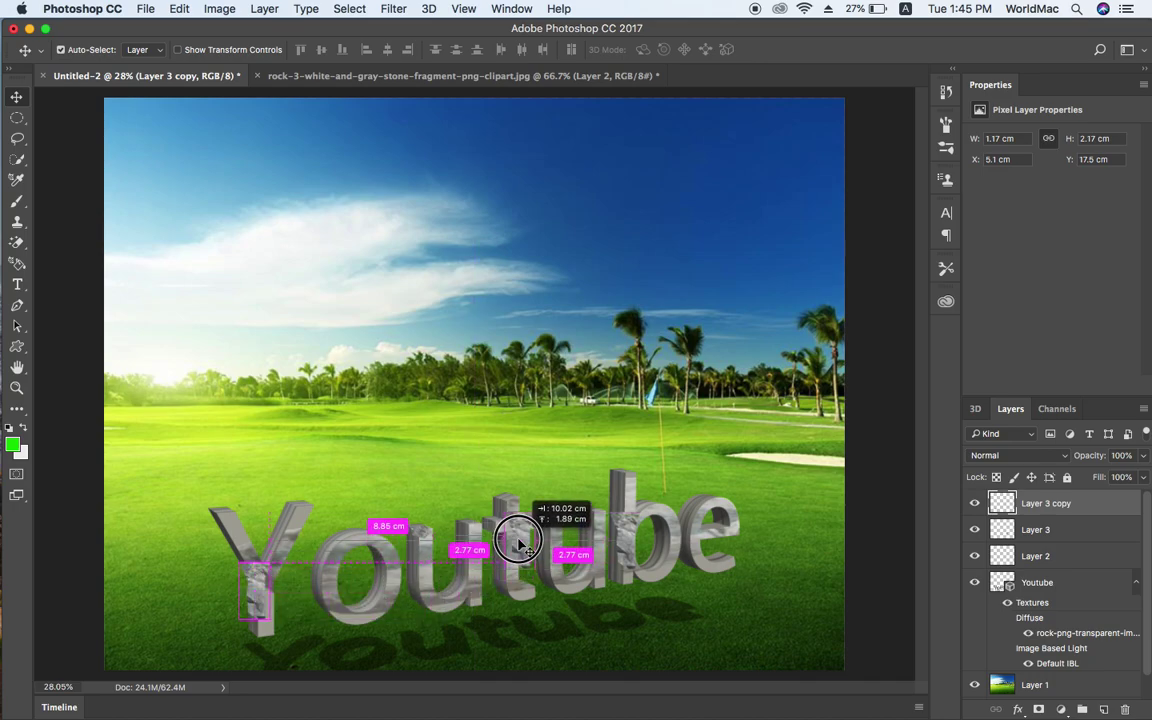
drag(522, 545, 504, 526)
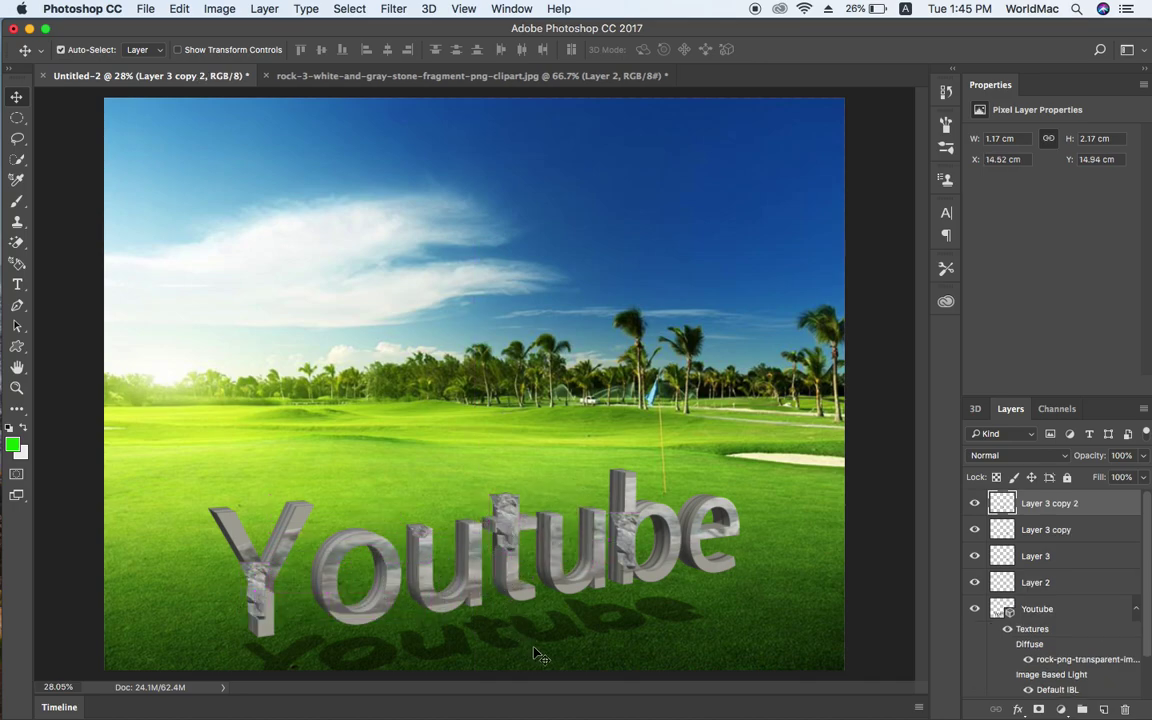
drag(506, 526, 693, 531)
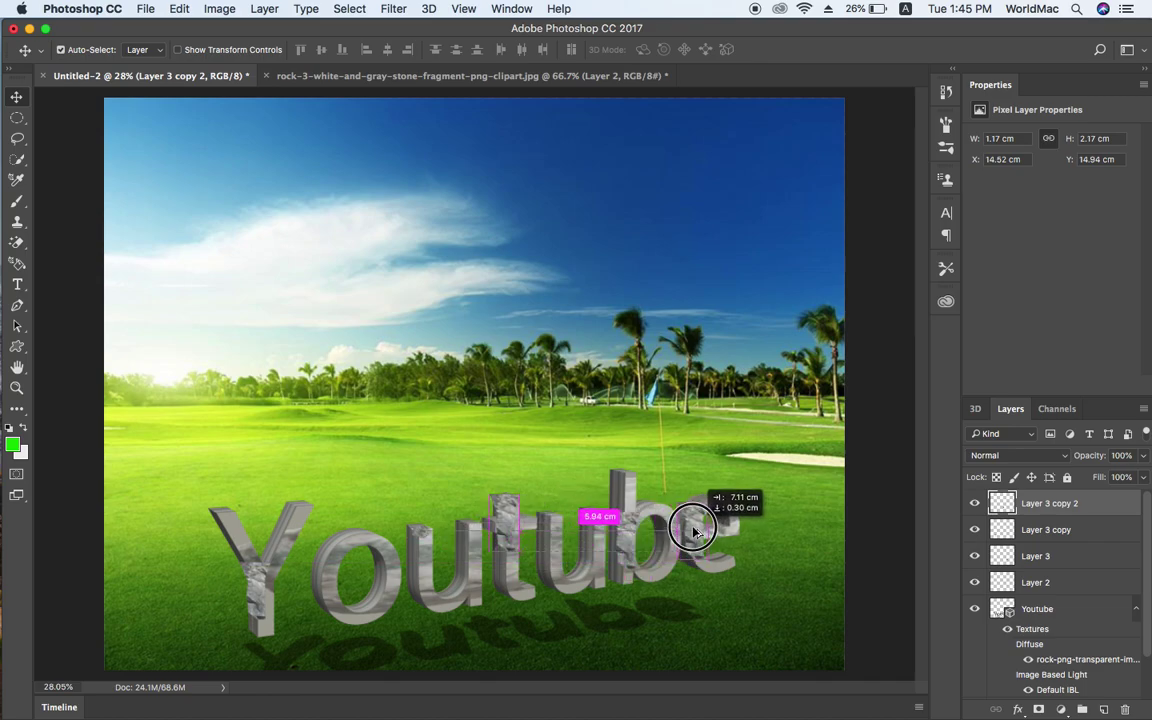
drag(693, 531, 690, 523)
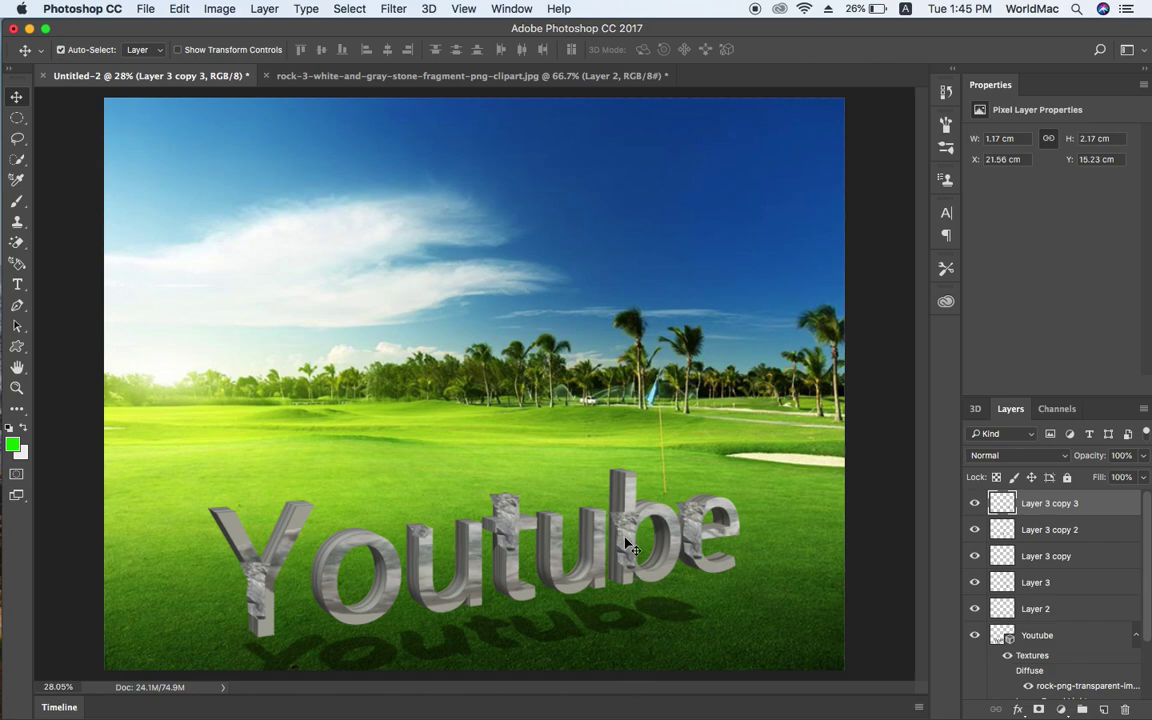
Raise the chip on the b, add copies lower on the b and on the t, and nudge the u chip down.
drag(627, 545, 620, 492)
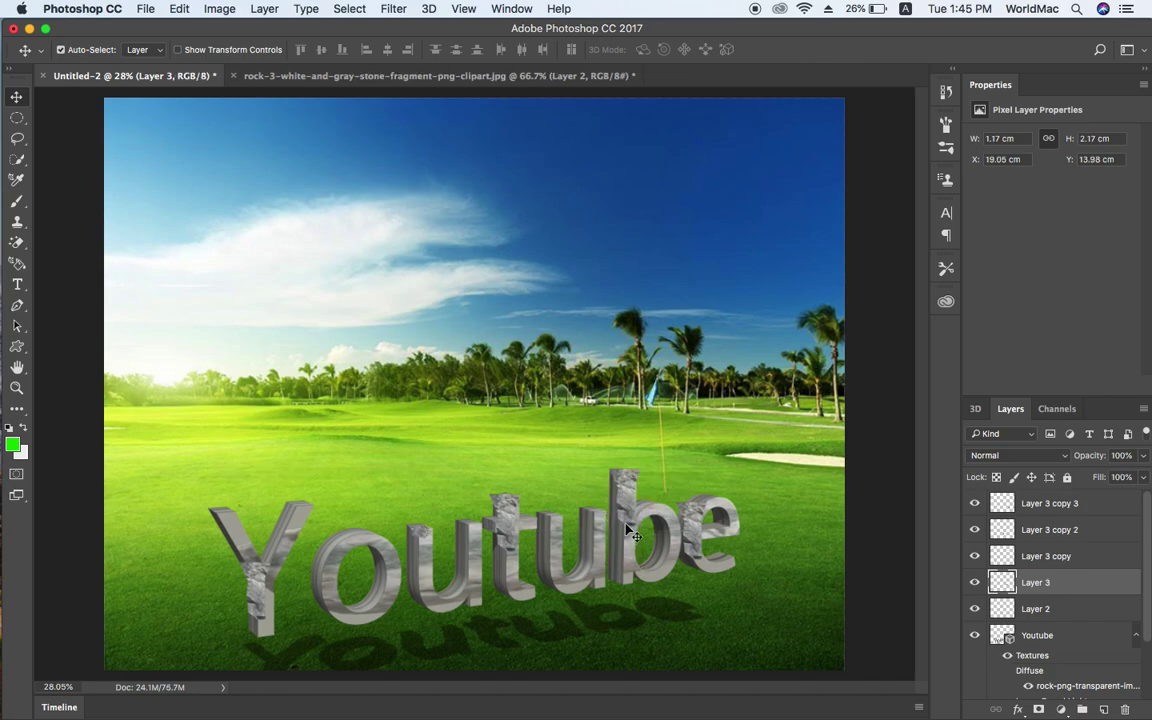
drag(627, 506, 625, 561)
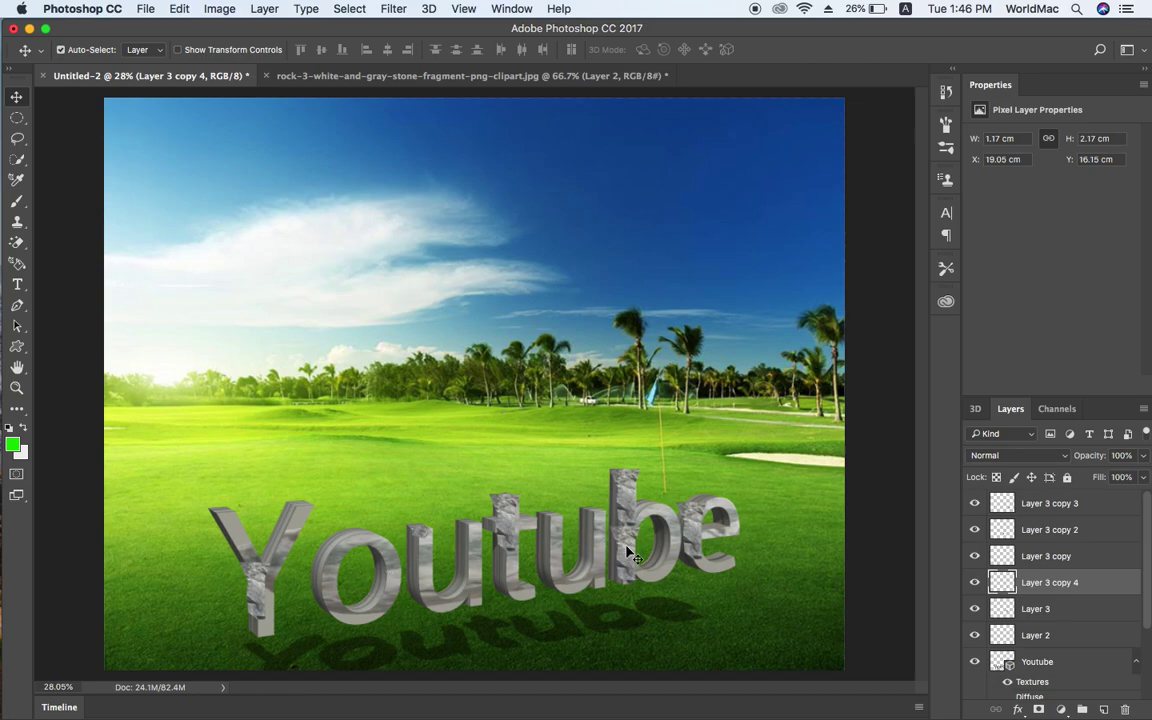
mouse_move(625, 555)
mouse_down()
mouse_move(465, 575)
mouse_move(470, 562)
mouse_up()
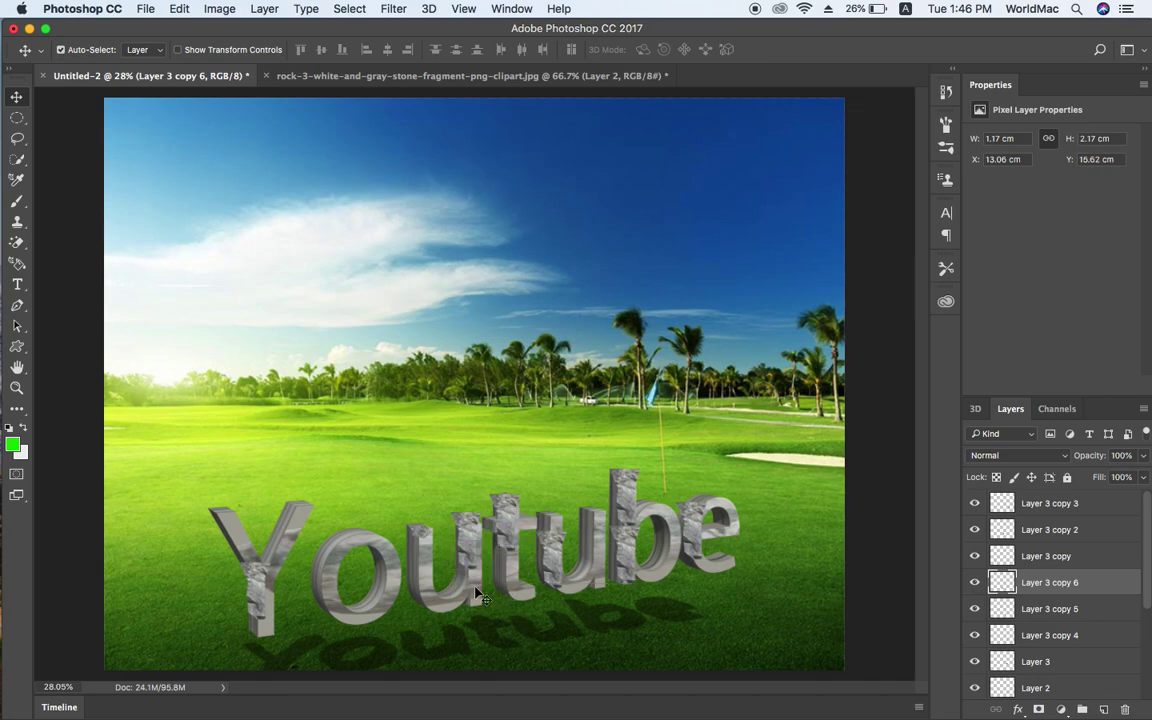
drag(463, 528, 463, 538)
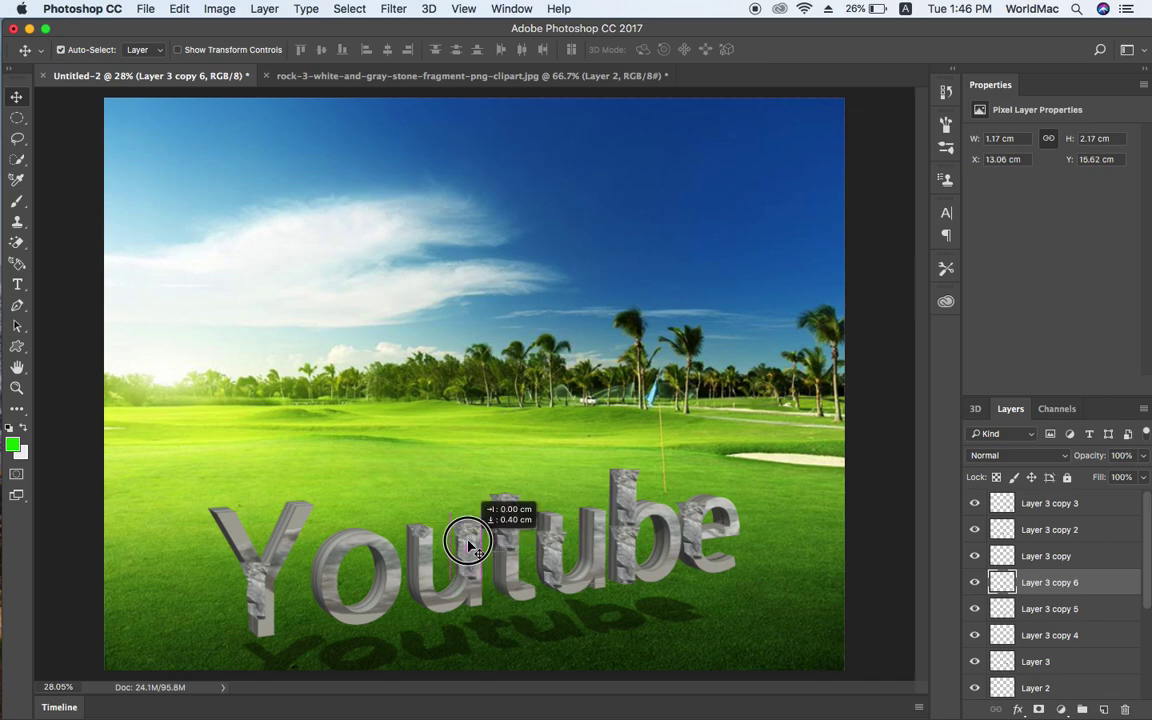